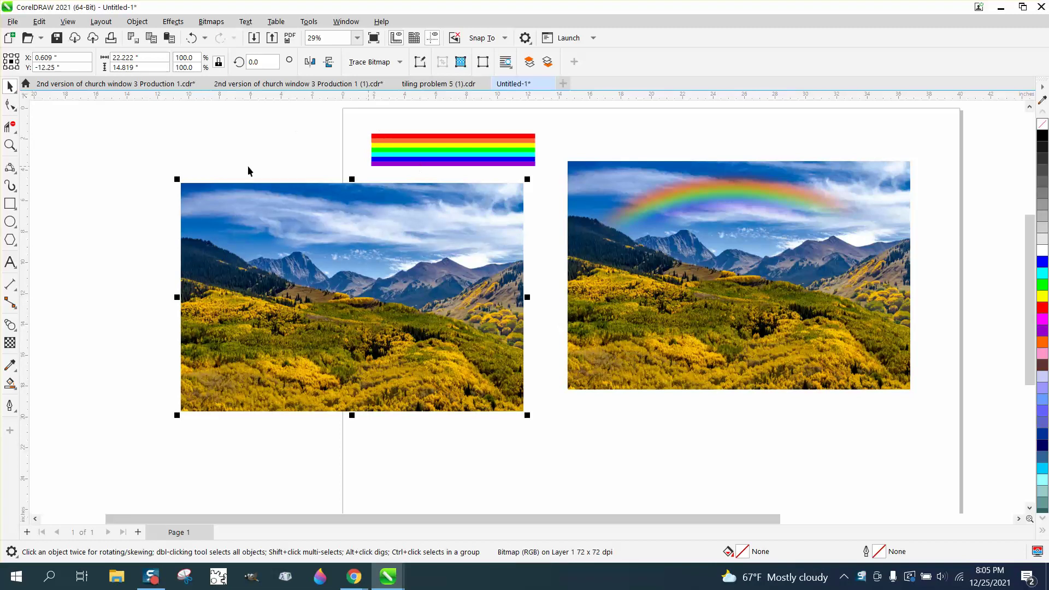
- Draw a long thin rectangle near the page top and set its height to 0.3"
click(9, 145)
drag(556, 148, 944, 417)
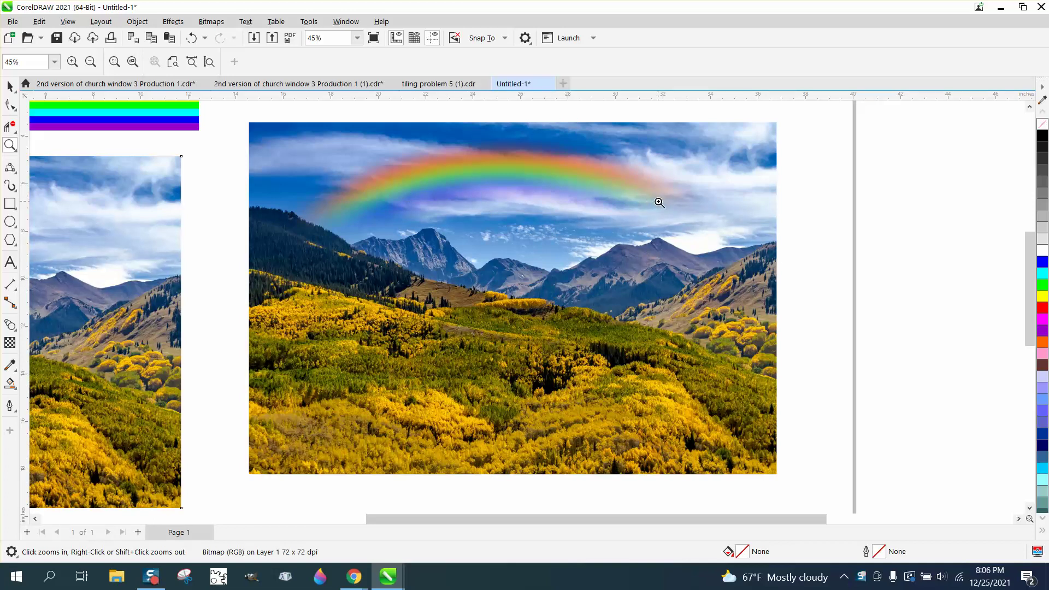
scroll(659, 203, down, 2)
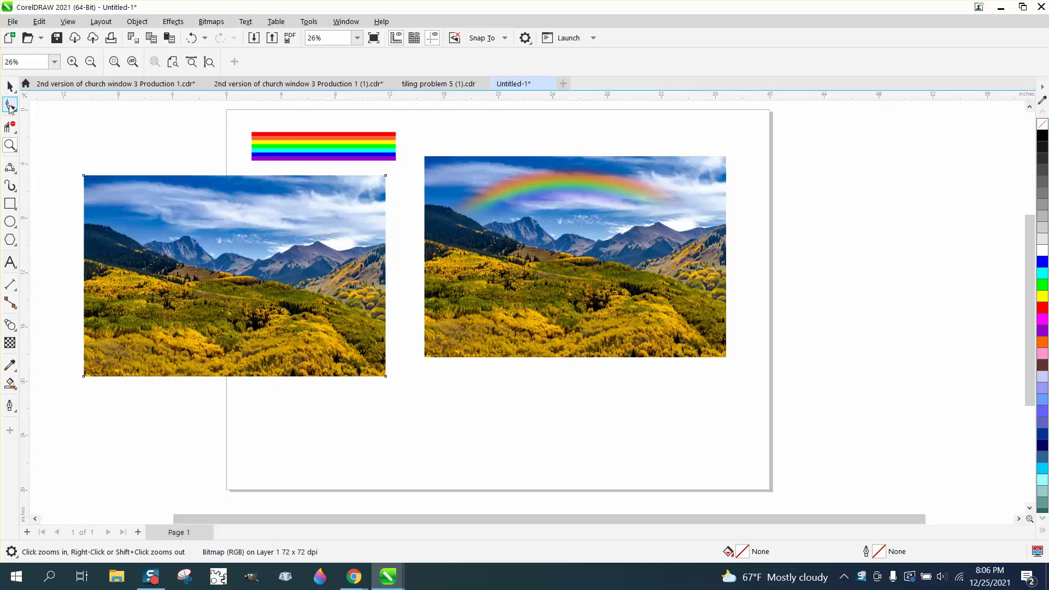
drag(134, 119, 496, 191)
click(10, 203)
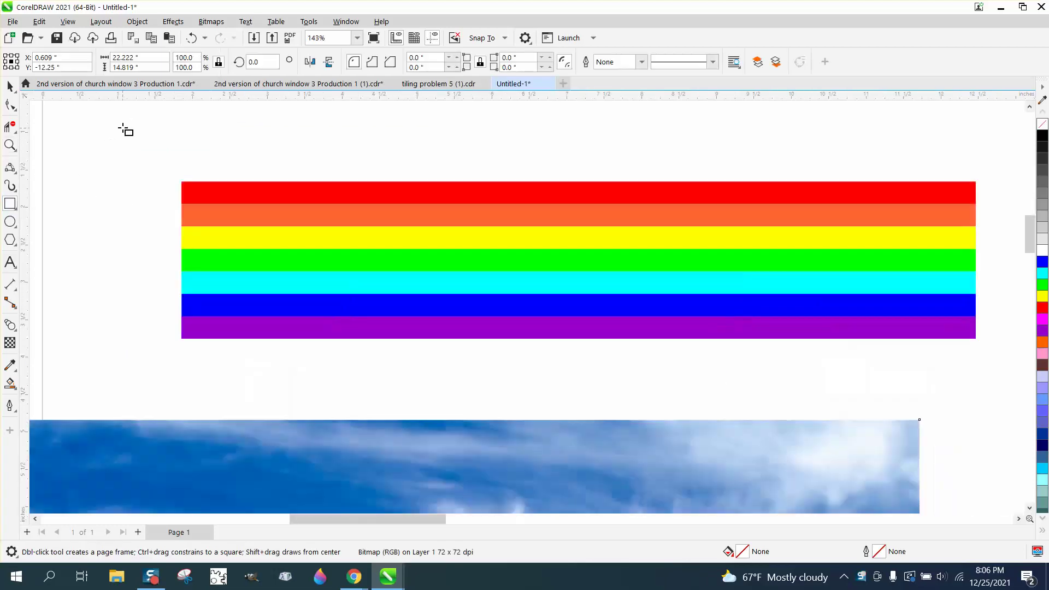
scroll(262, 145, down, 4)
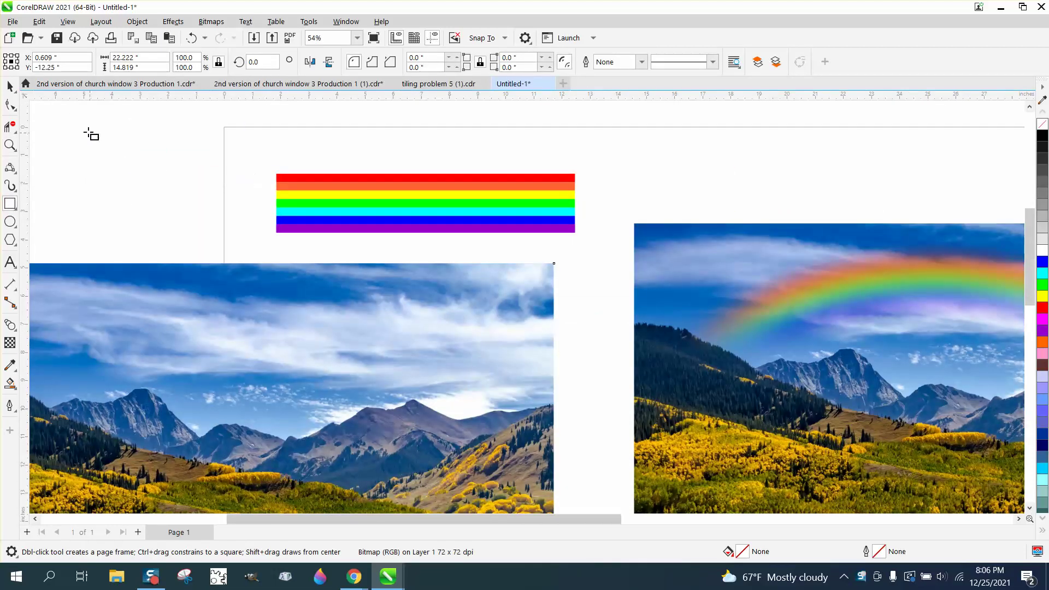
drag(80, 126, 264, 132)
double_click(131, 67)
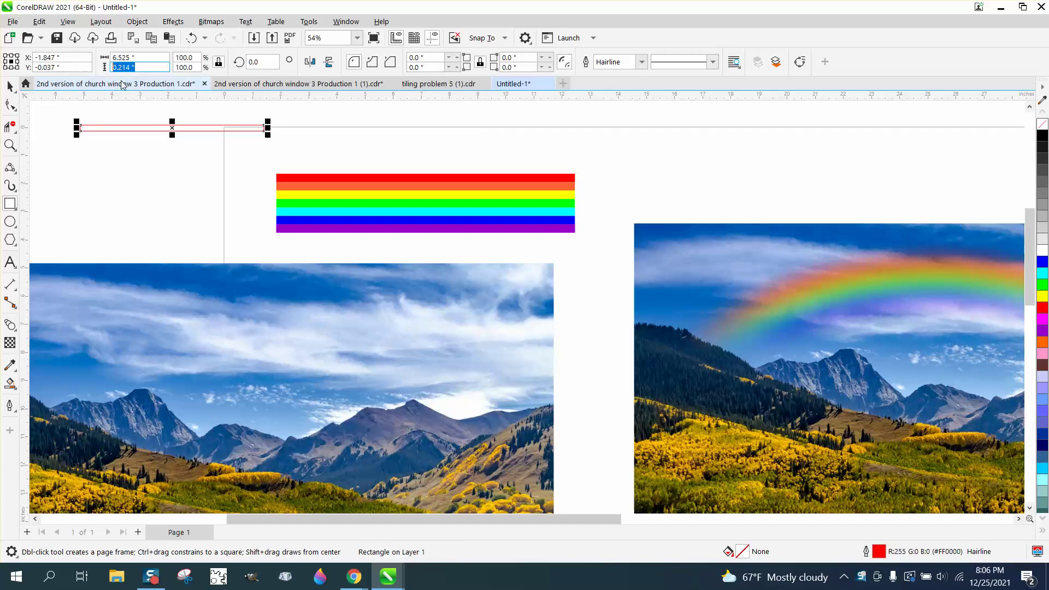
text(.3)
key(Return)
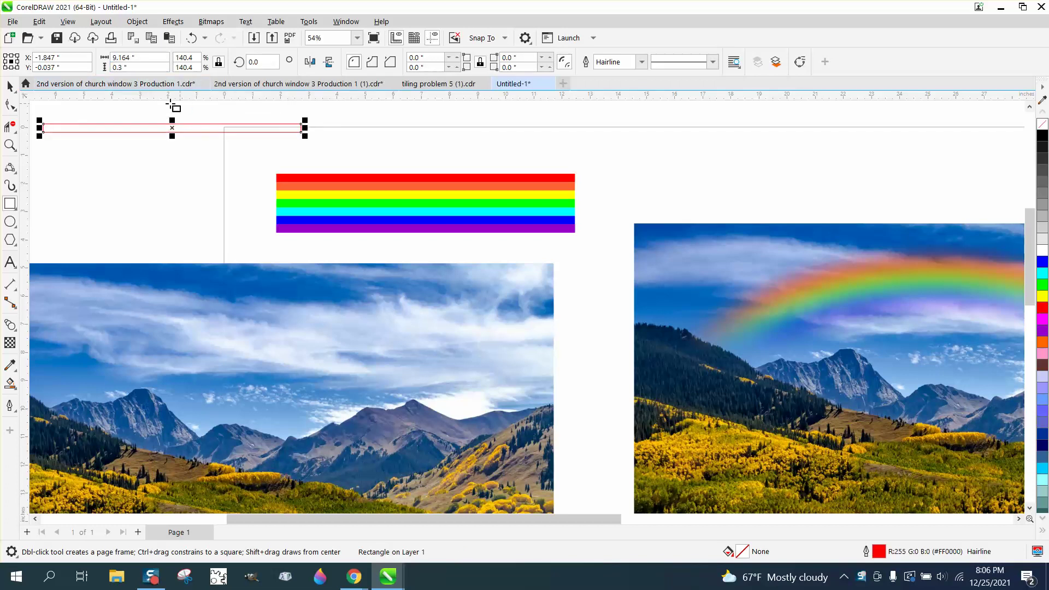
- Set the document nudge distance to 0.3"
key(space)
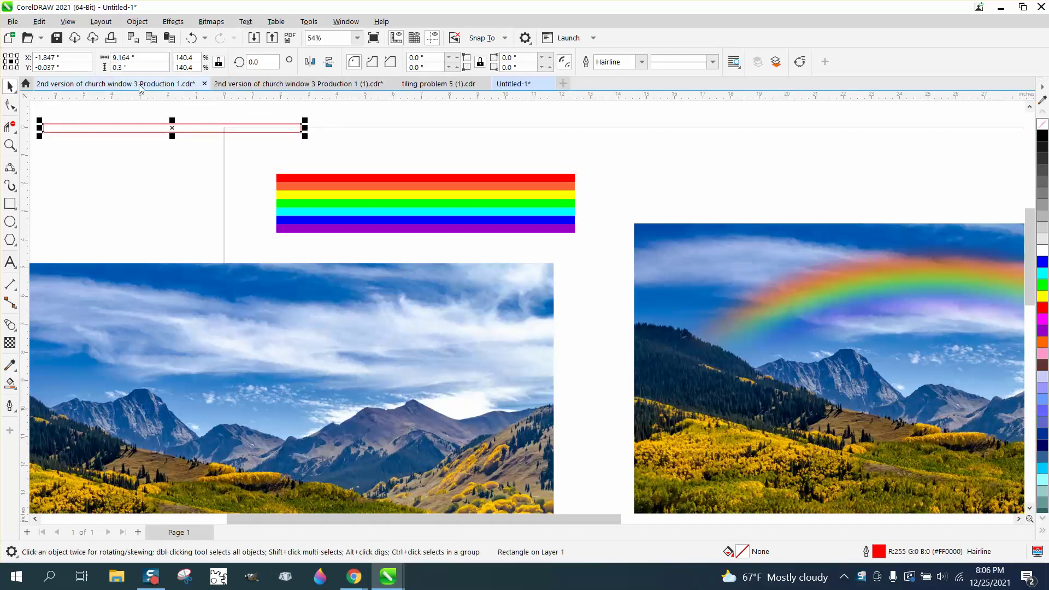
click(366, 106)
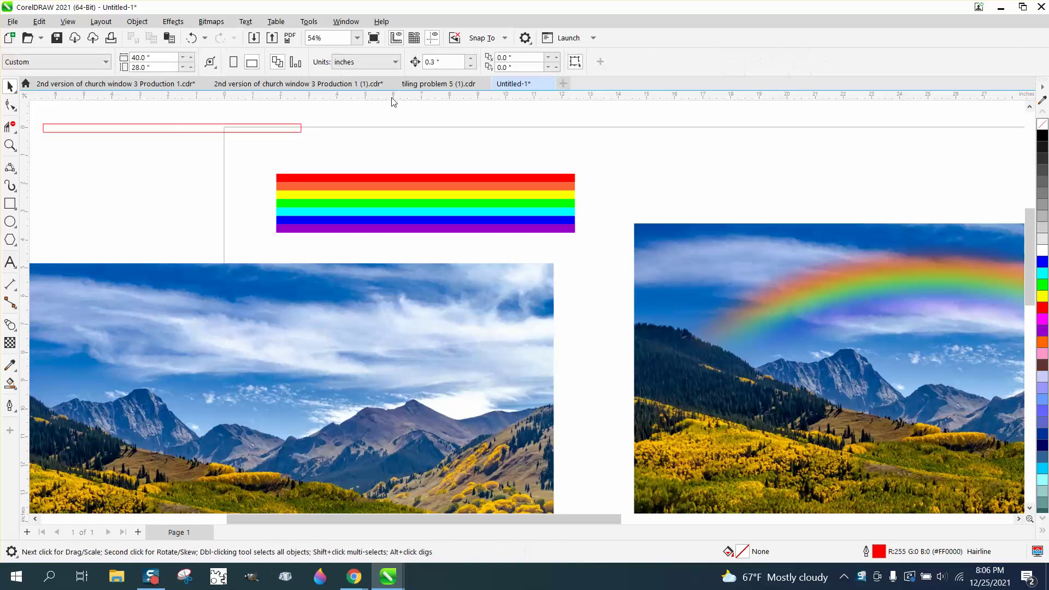
click(436, 62)
text(0.3)
key(Return)
- Duplicate the rectangle repeatedly, nudging each copy 0.3" lower to stack the stripes
click(264, 132)
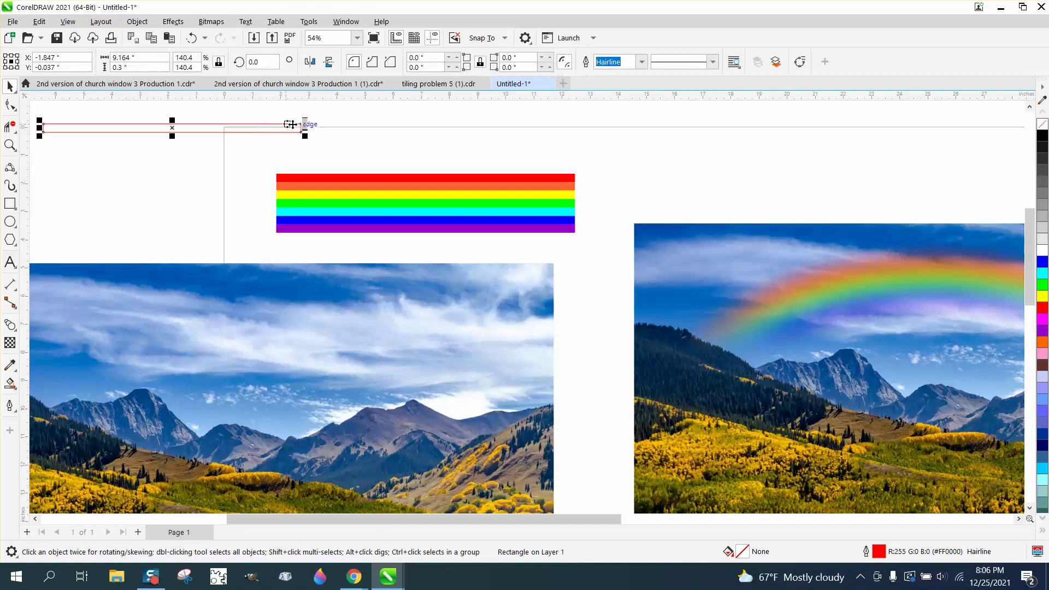
key(KP_Add)
key(Down)
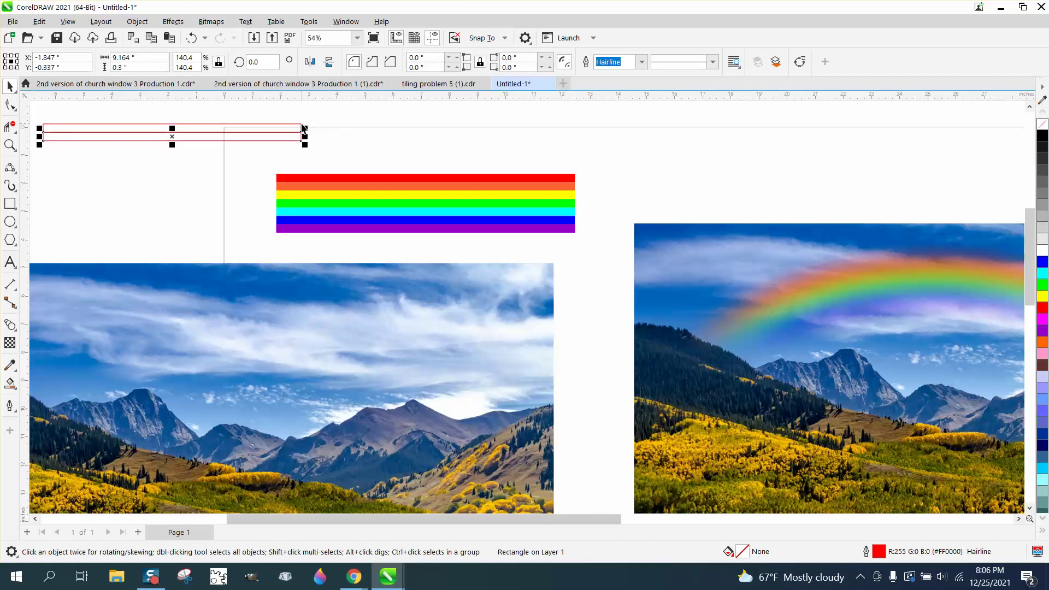
key(KP_Add)
key(Down)
key(KP_Add)
key(Down)
key(KP_Add)
key(Down)
key(KP_Add)
key(Down)
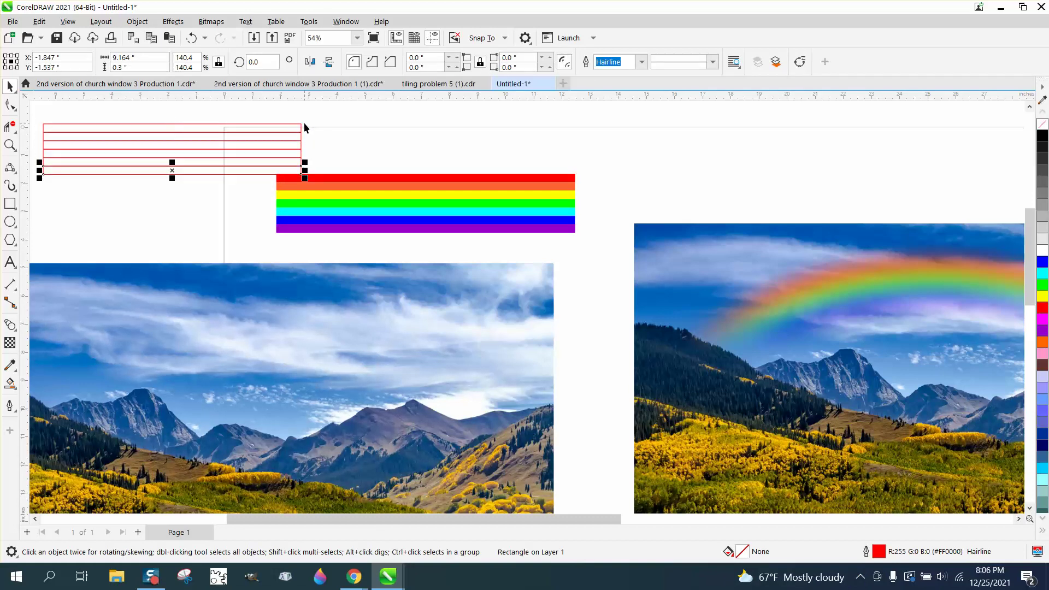
key(KP_Add)
key(Down)
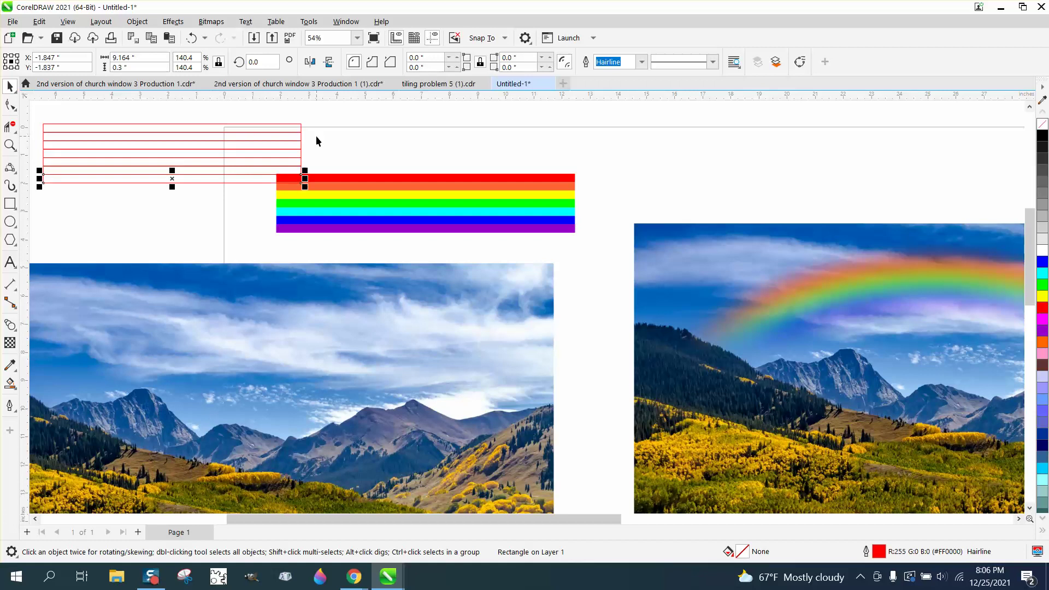
- Move the sample rainbow beside the stripes, then Smart Fill the bottom stripes purple and blue
drag(363, 178, 420, 128)
click(124, 206)
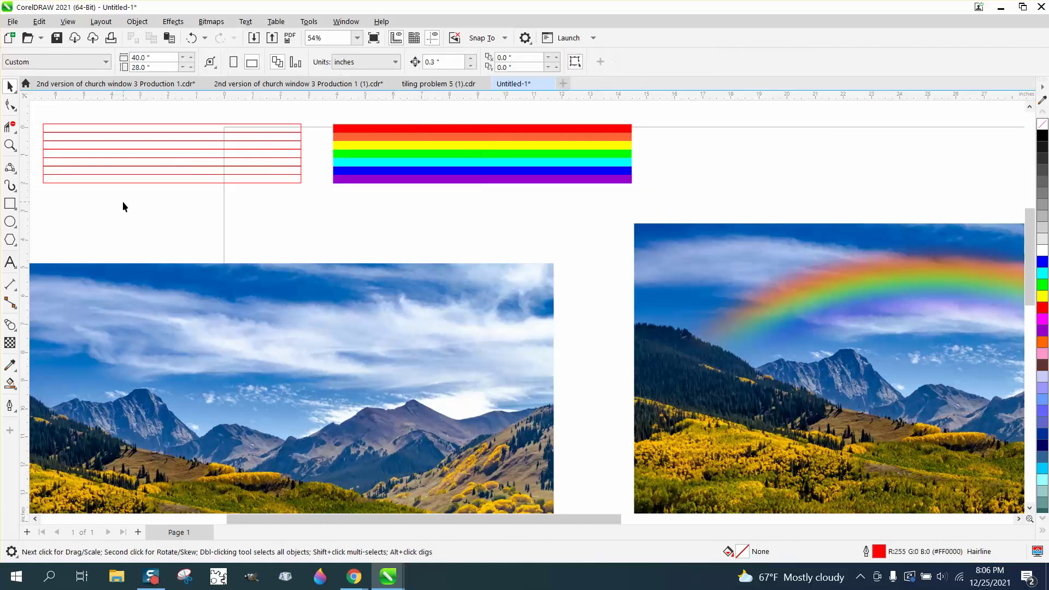
click(10, 384)
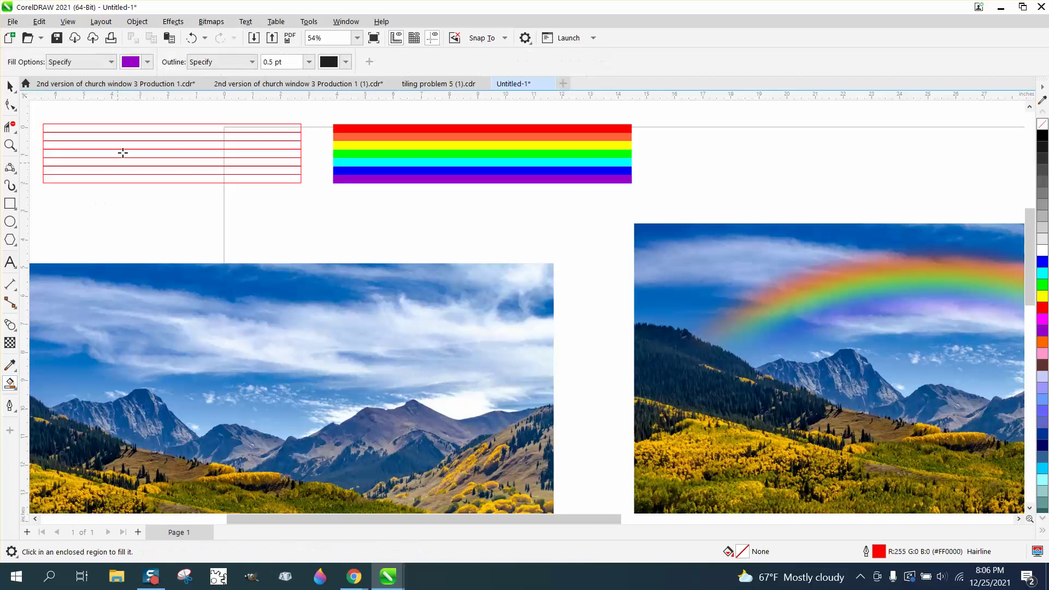
click(181, 180)
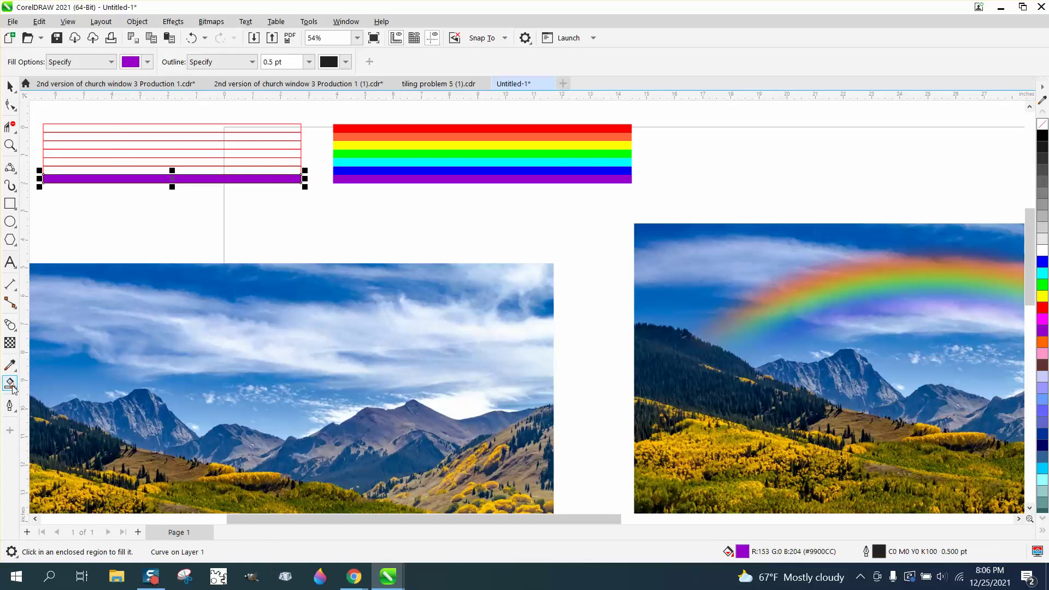
click(148, 61)
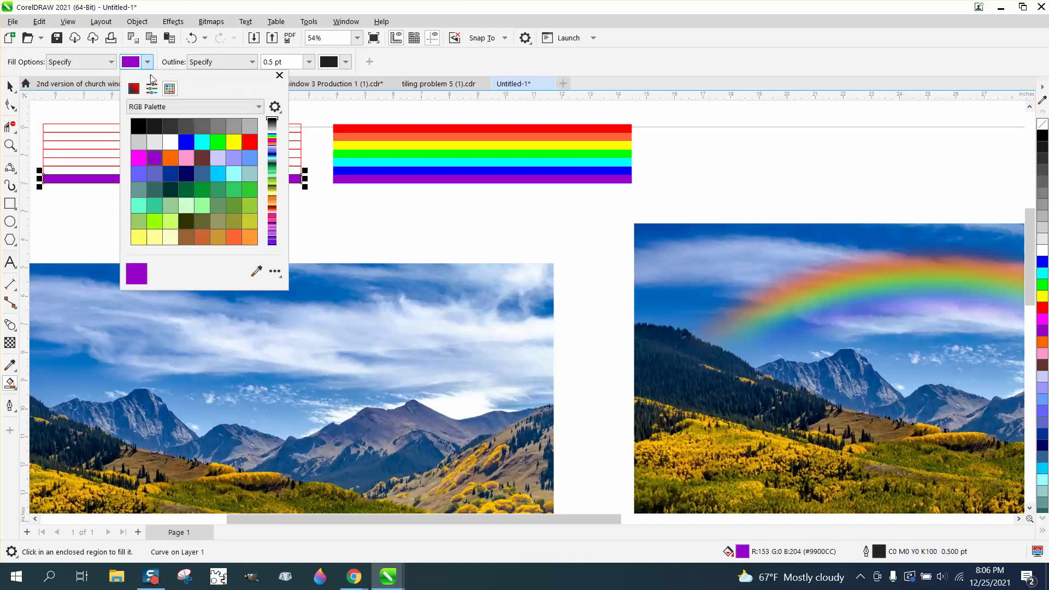
click(186, 141)
click(112, 174)
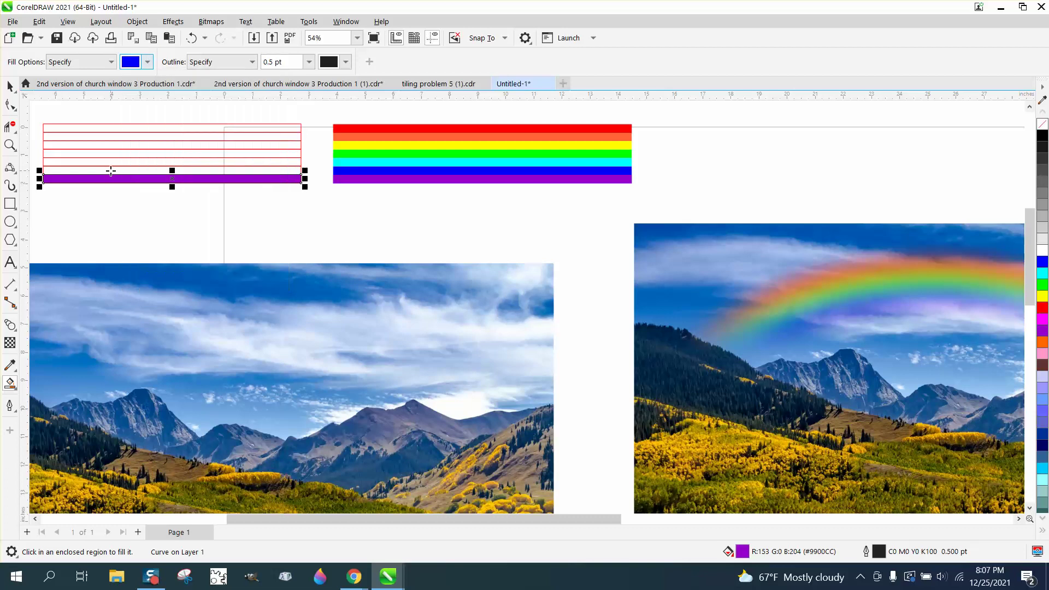
click(112, 170)
- Smart Fill the next stripes upward with cyan, green and yellow
click(147, 62)
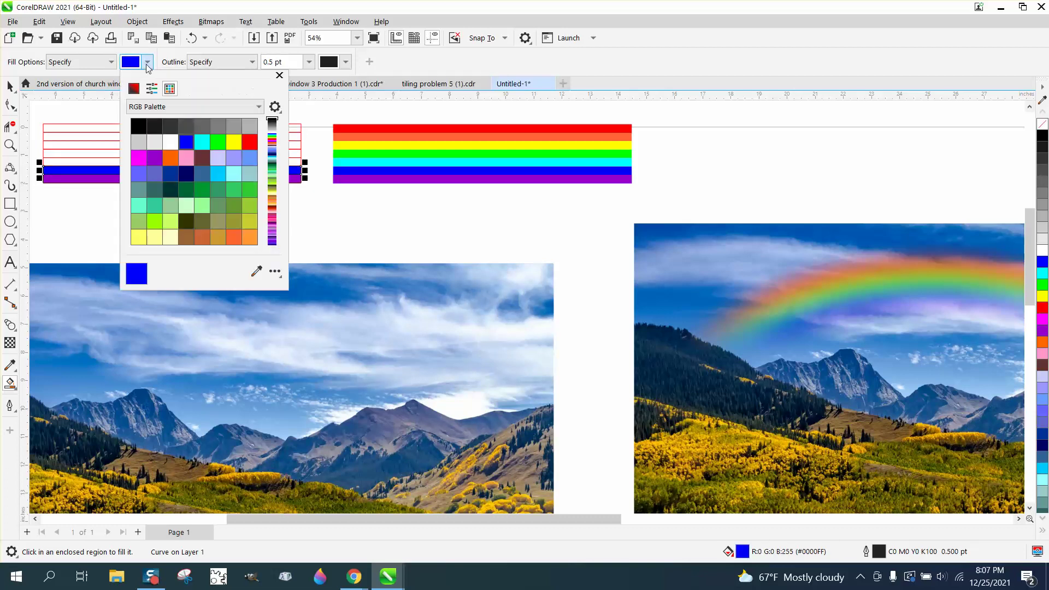
click(220, 175)
click(98, 161)
click(98, 160)
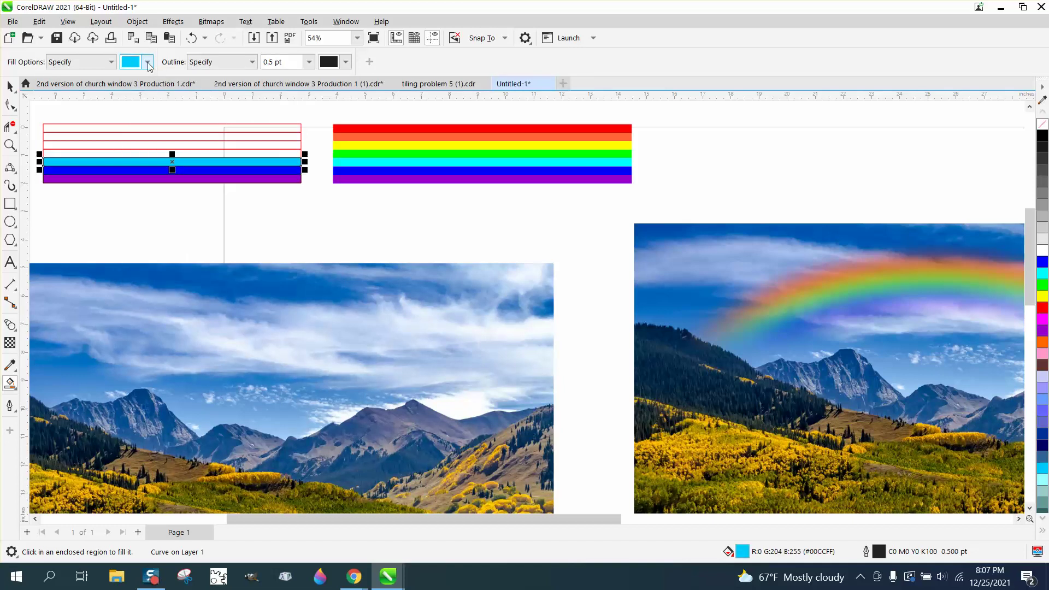
click(148, 62)
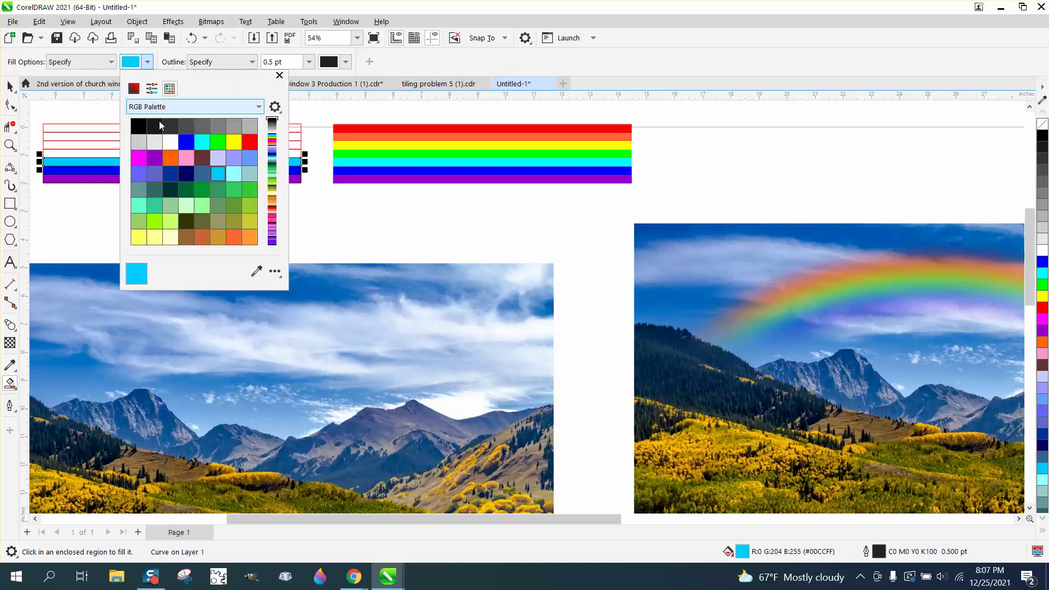
click(110, 155)
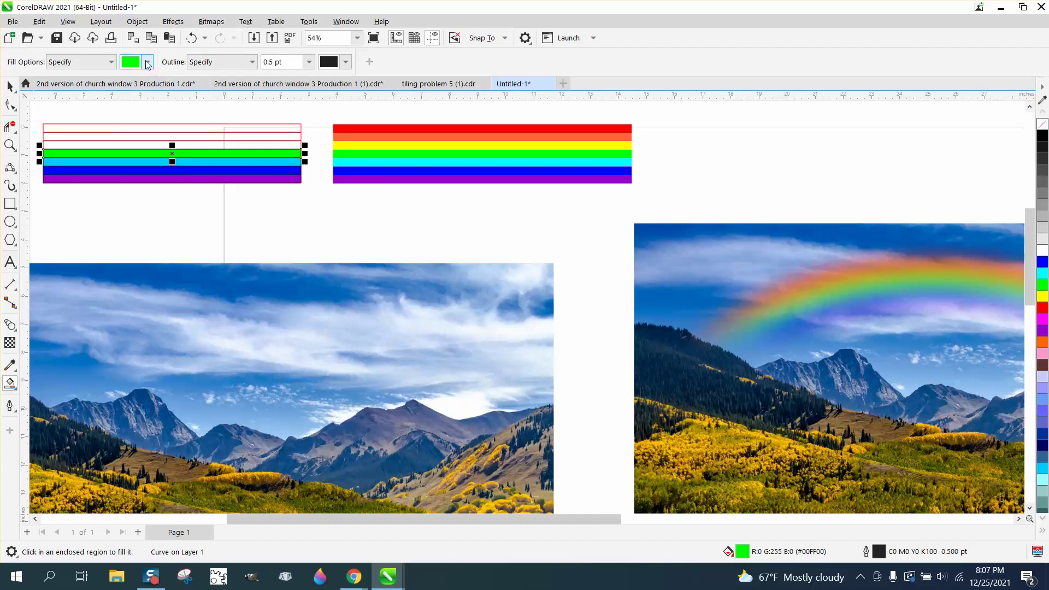
click(148, 62)
click(234, 142)
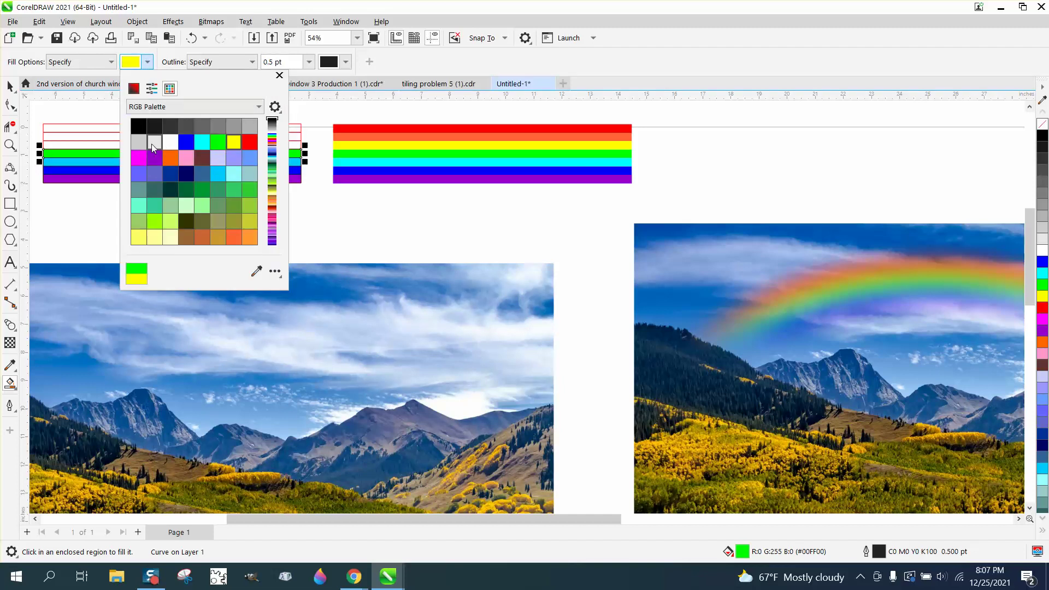
click(116, 145)
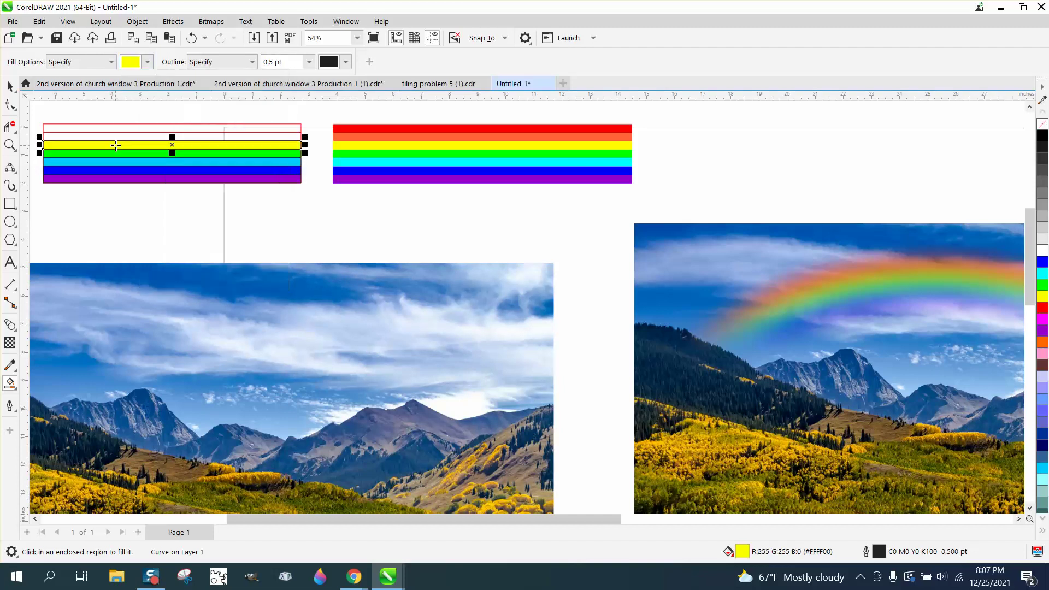
- Fill the remaining top stripes orange and red
click(148, 62)
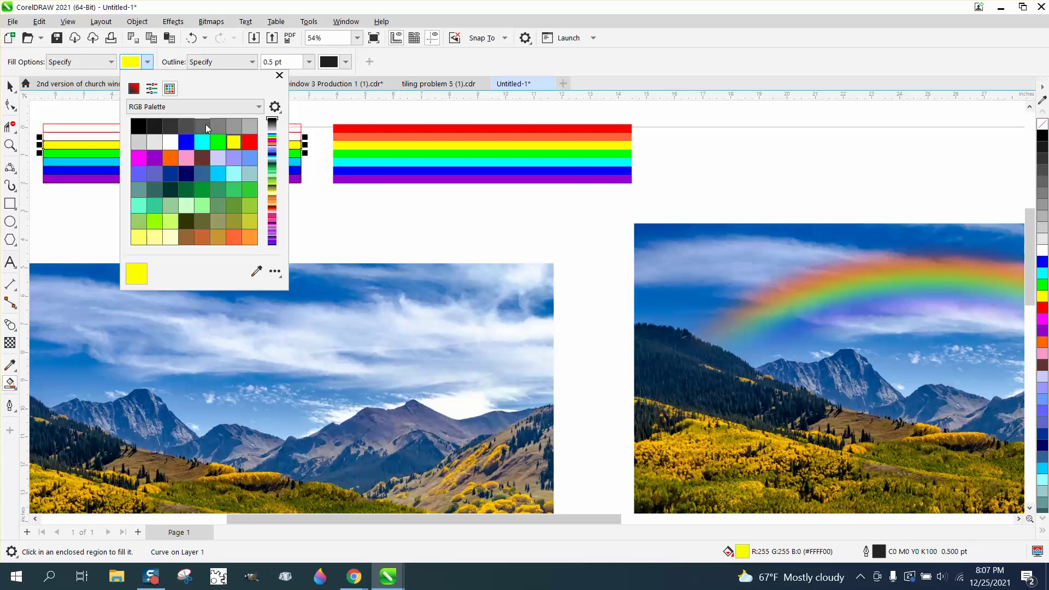
click(248, 238)
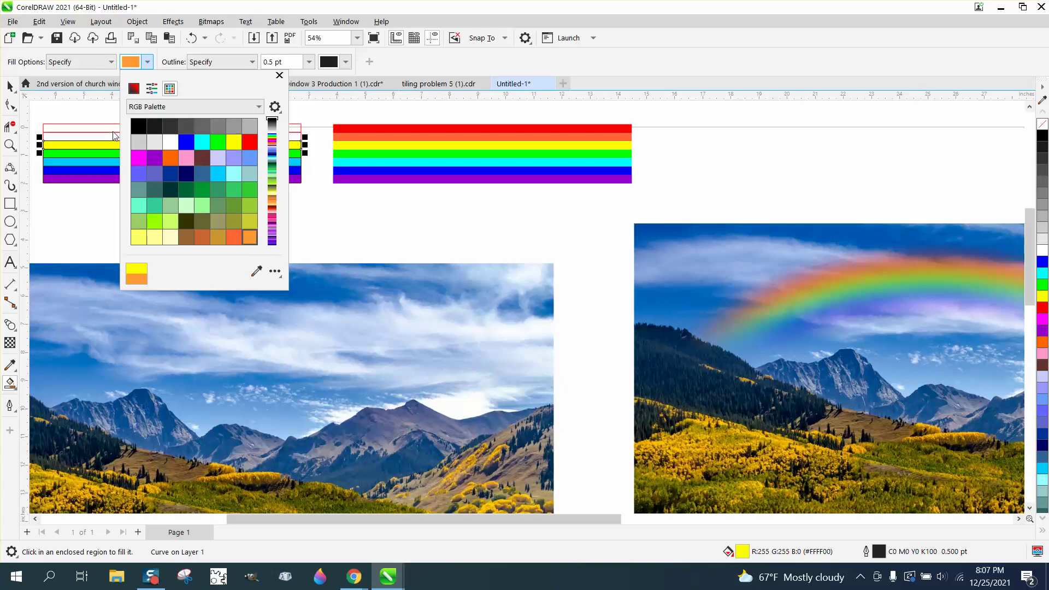
click(110, 135)
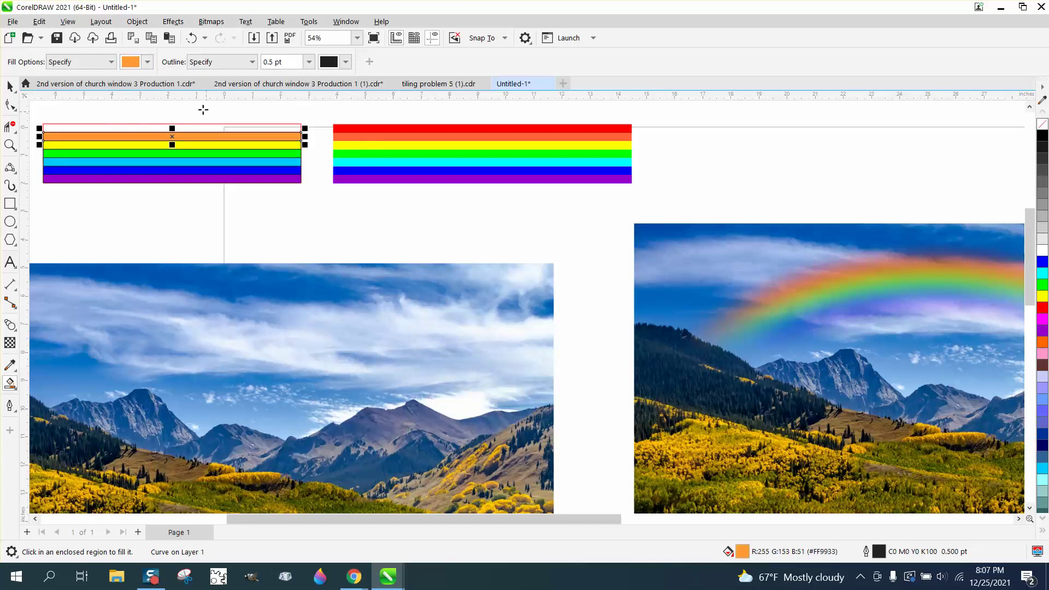
click(148, 63)
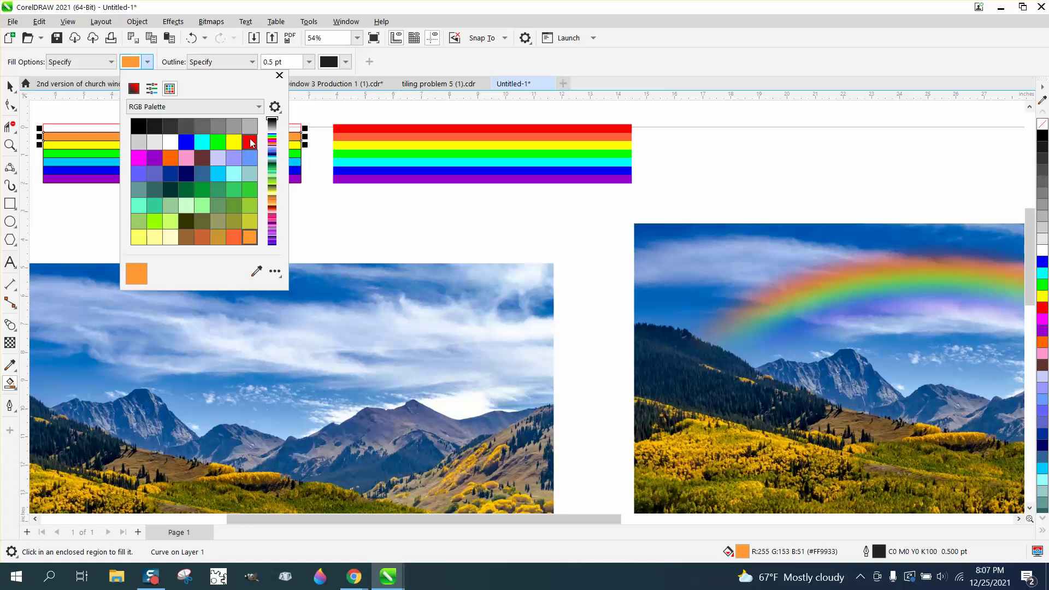
click(250, 142)
click(103, 129)
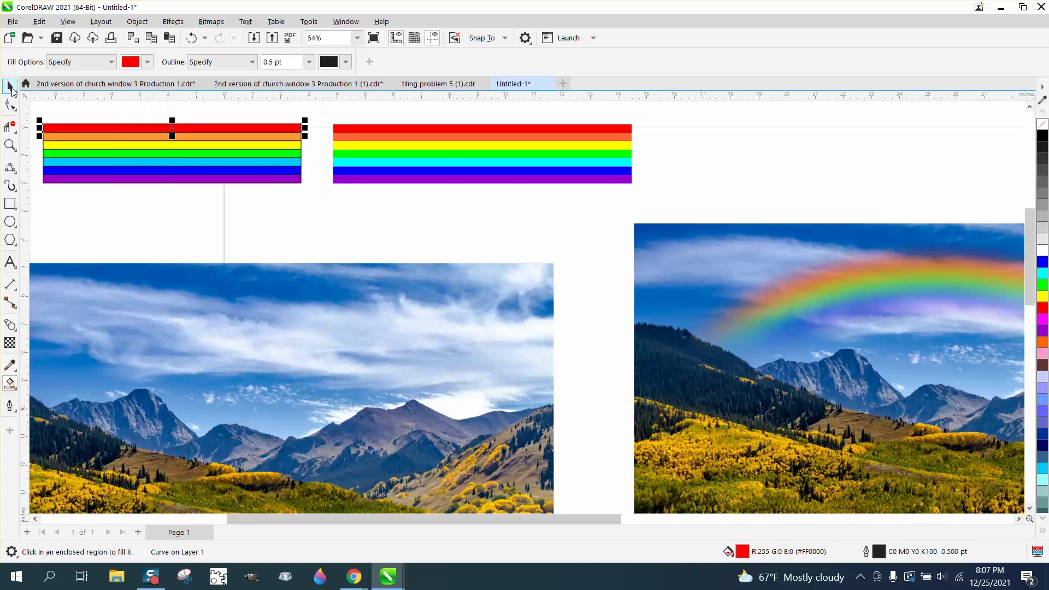
click(9, 86)
scroll(136, 117, down, 1)
- Remove the outlines from the left rainbow's stripes and group all 14 objects
drag(35, 108, 287, 185)
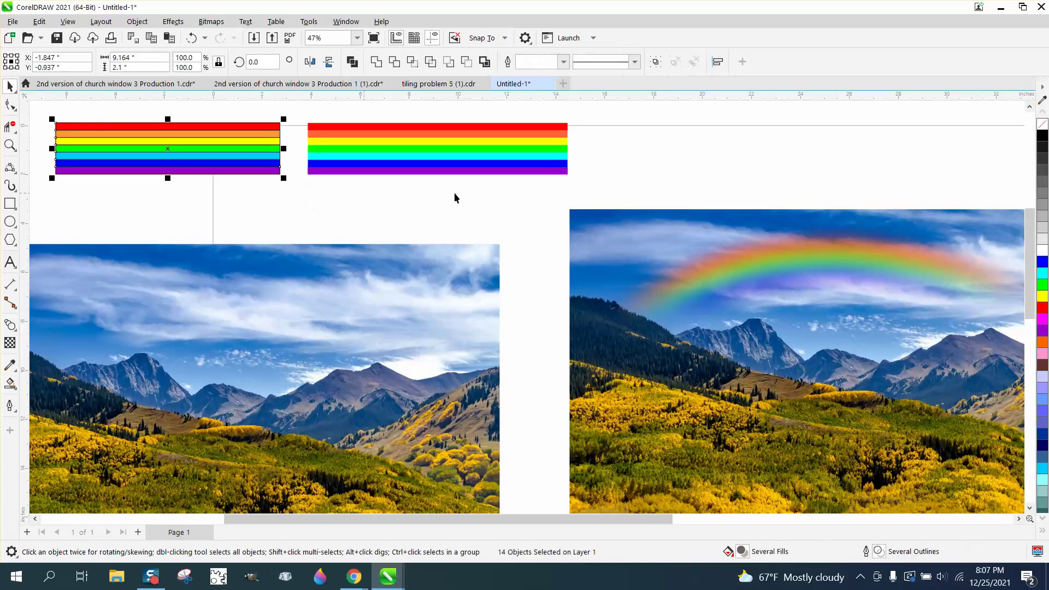
right_click(1043, 129)
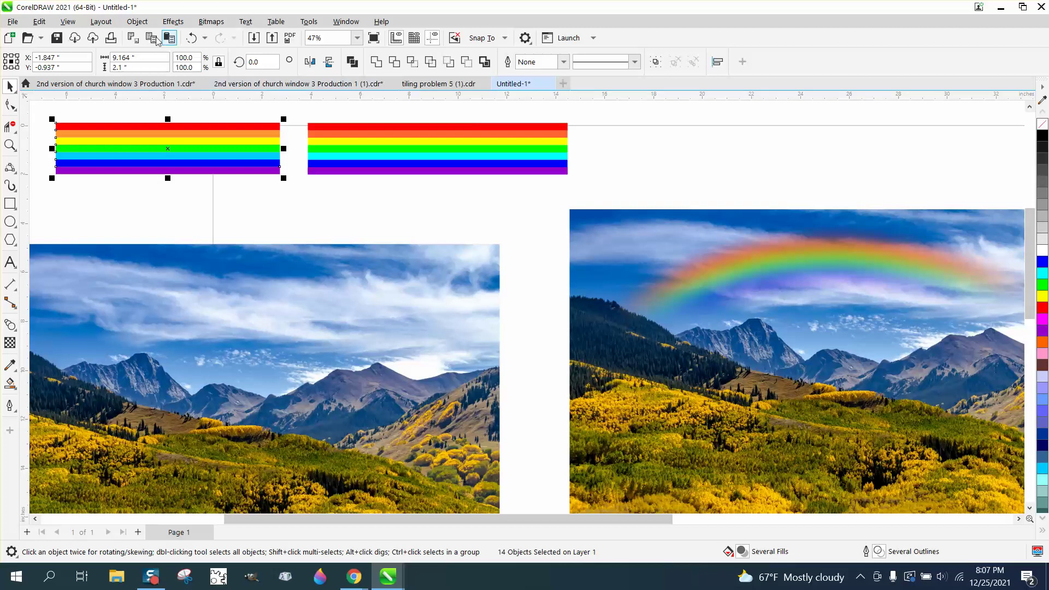
click(137, 22)
mouse_move(159, 237)
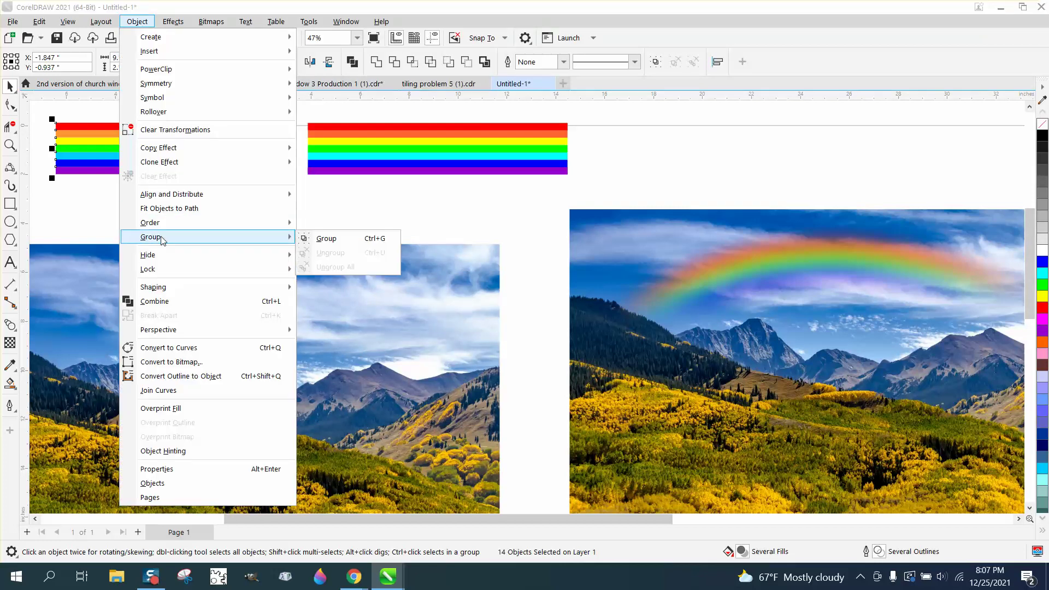
click(346, 240)
- Move both rainbows near the page top and switch to the Artistic Media tool
drag(375, 158, 687, 135)
scroll(355, 138, down, 1)
drag(254, 148, 345, 152)
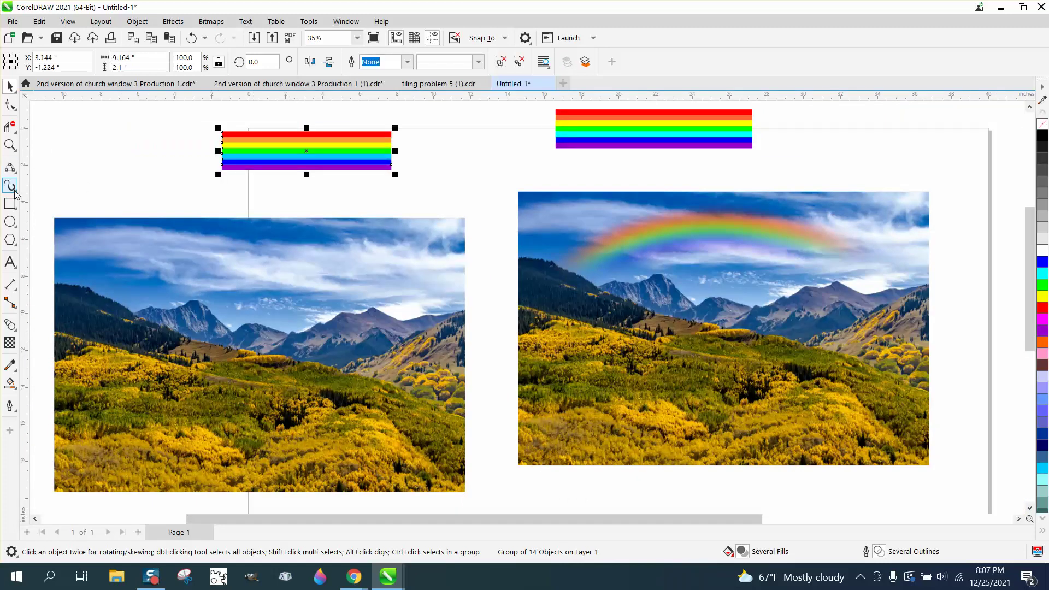
click(16, 193)
click(54, 186)
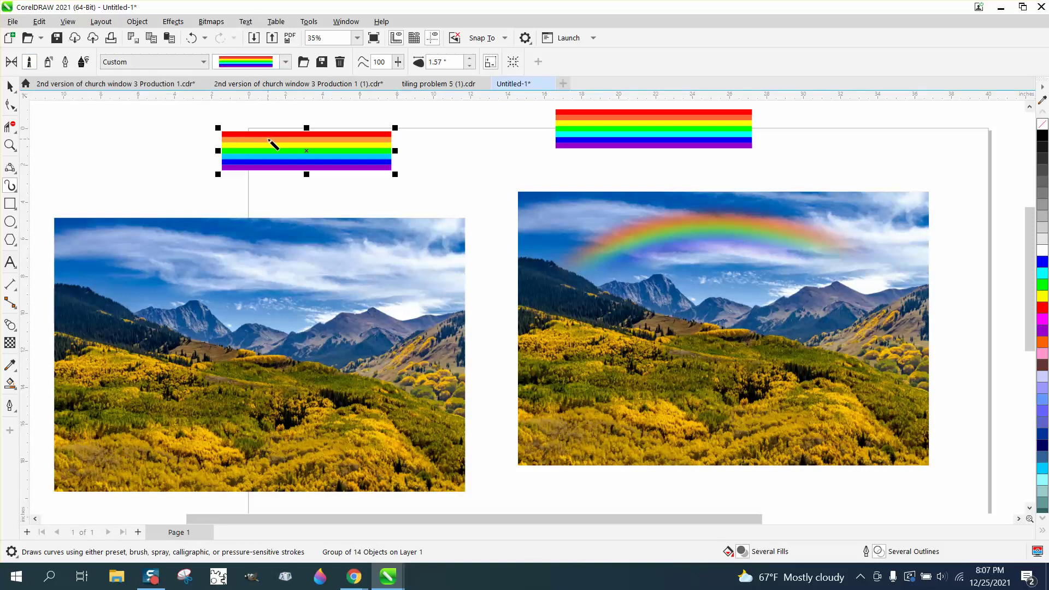
- Save the grouped rainbow as the artistic media brush file rainbow2
click(322, 61)
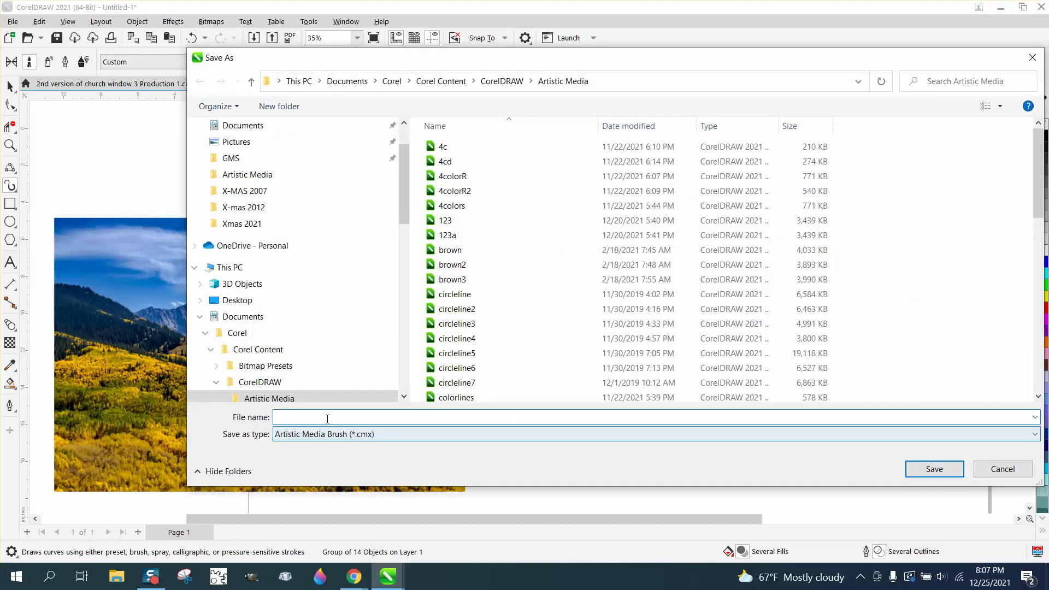
text(rain)
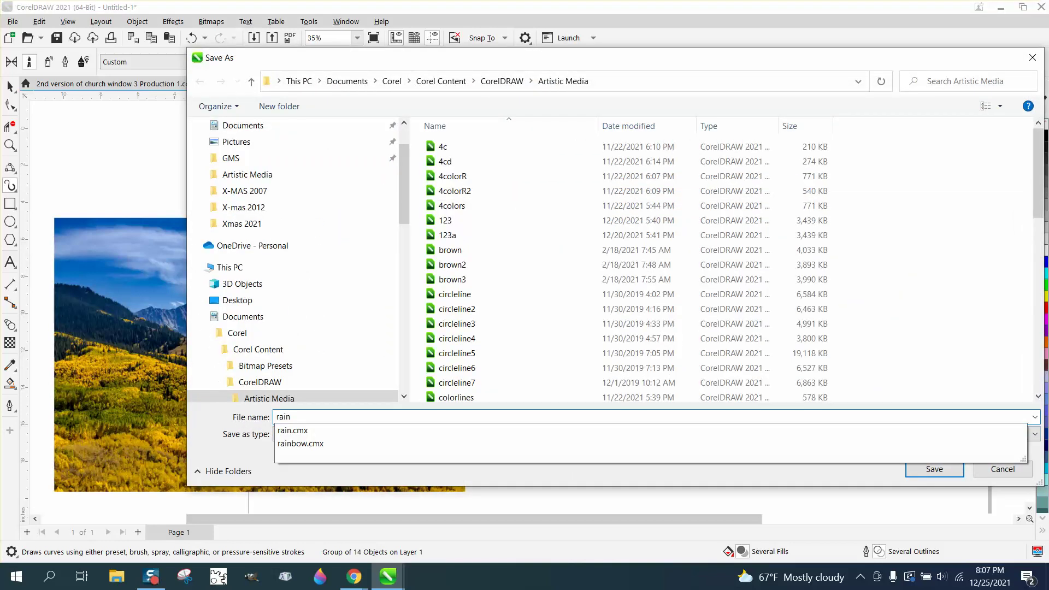
text(bow2)
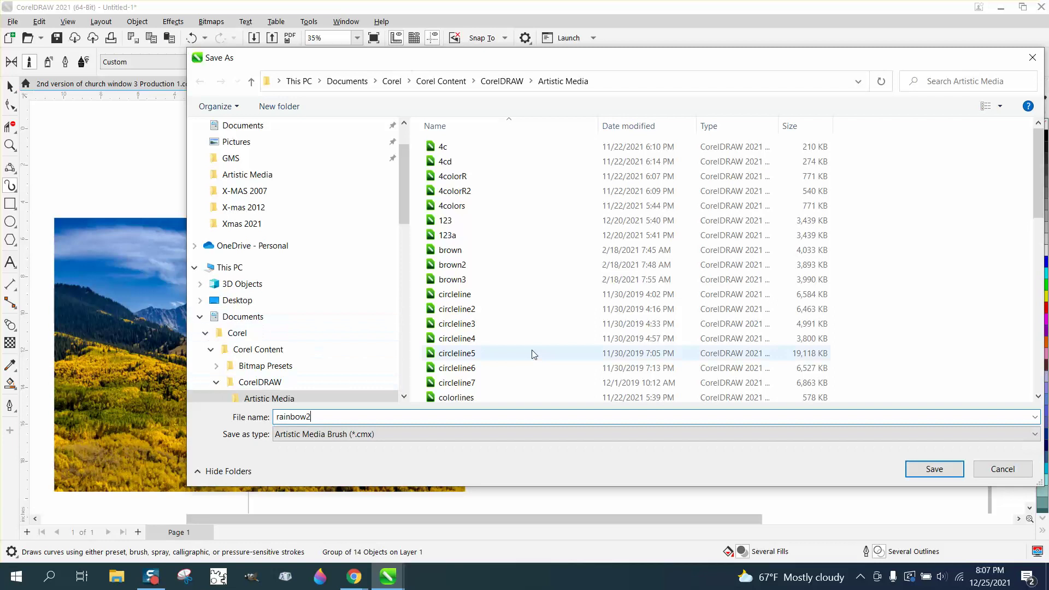
click(934, 469)
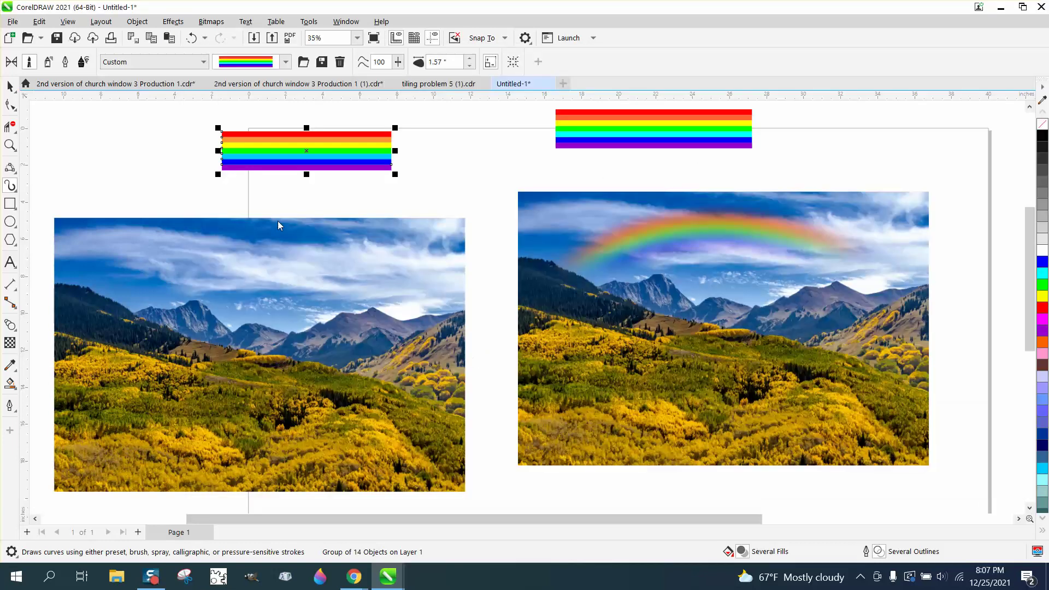
- Draw a 3-point arc spanning the sky over the mountains in the left photo
click(19, 178)
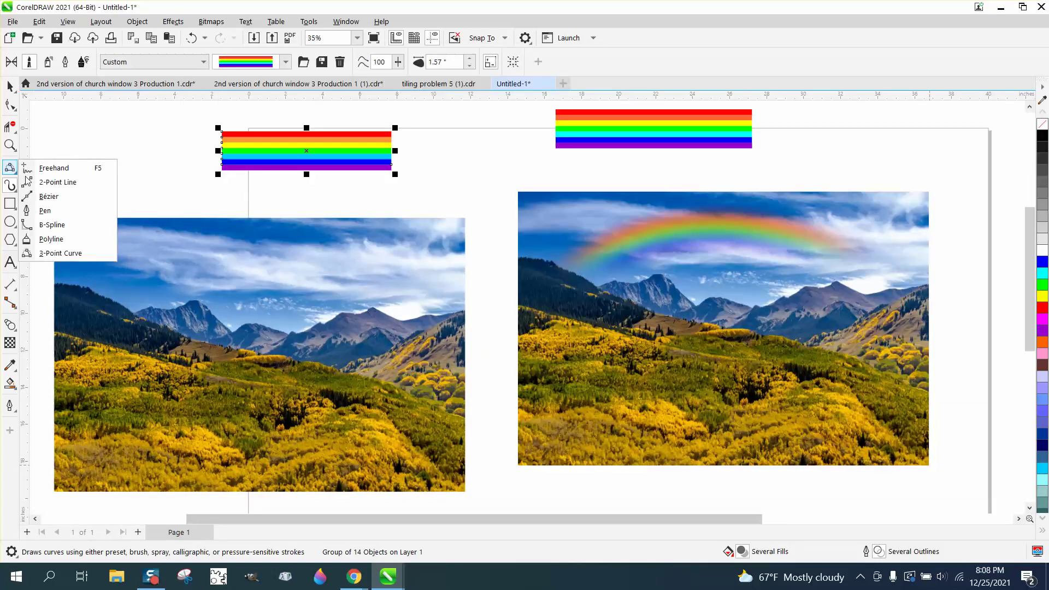
click(57, 252)
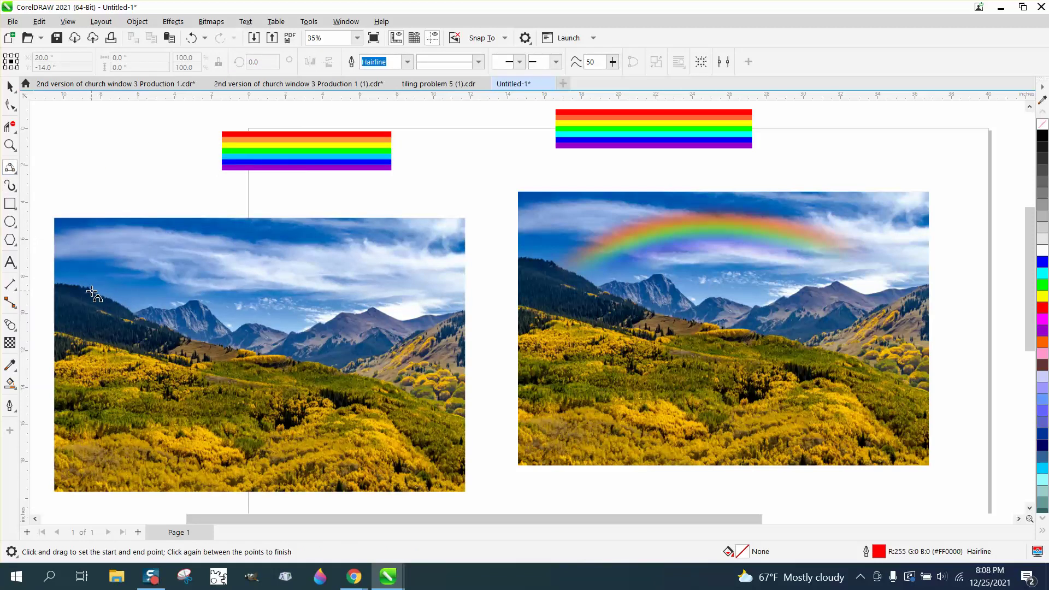
drag(89, 290, 448, 312)
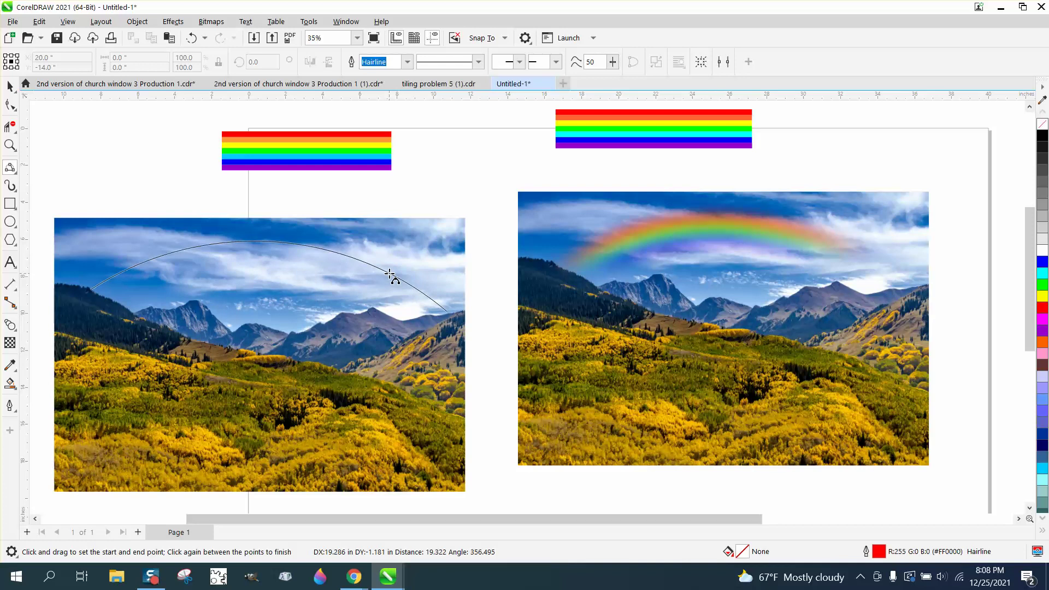
click(390, 276)
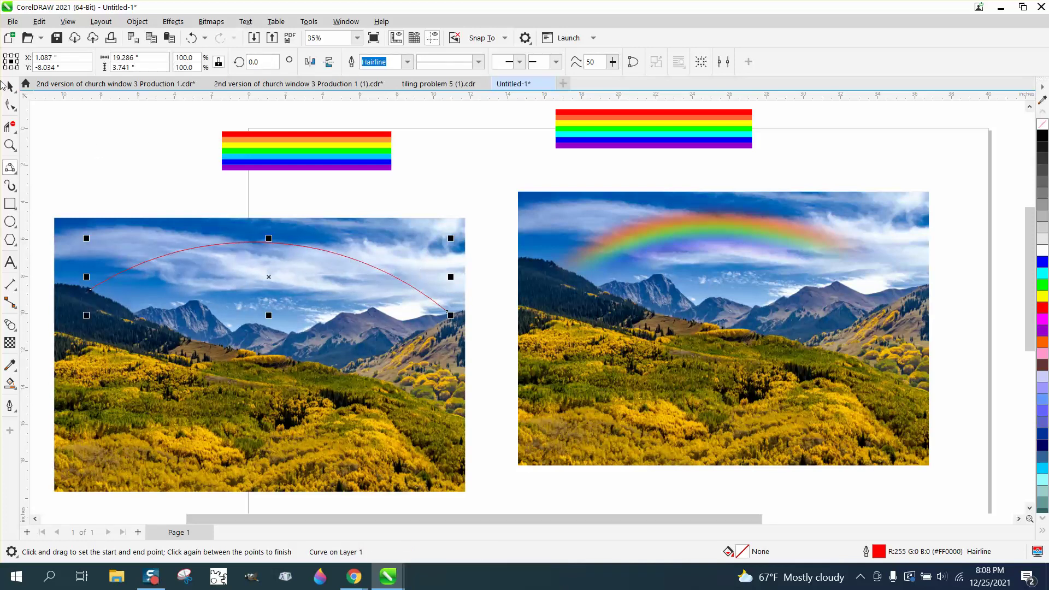
click(10, 87)
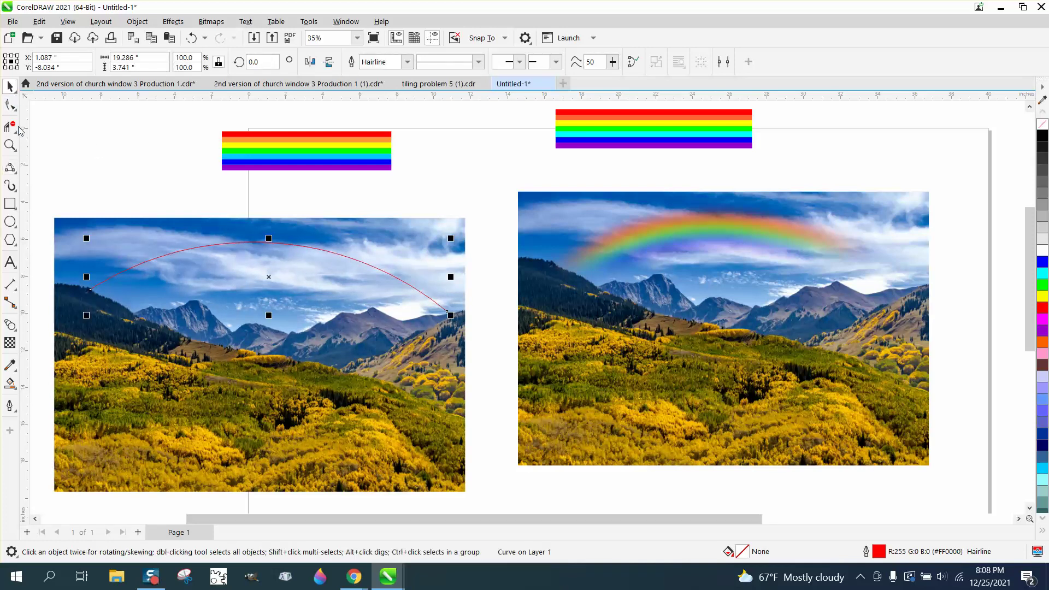
click(11, 187)
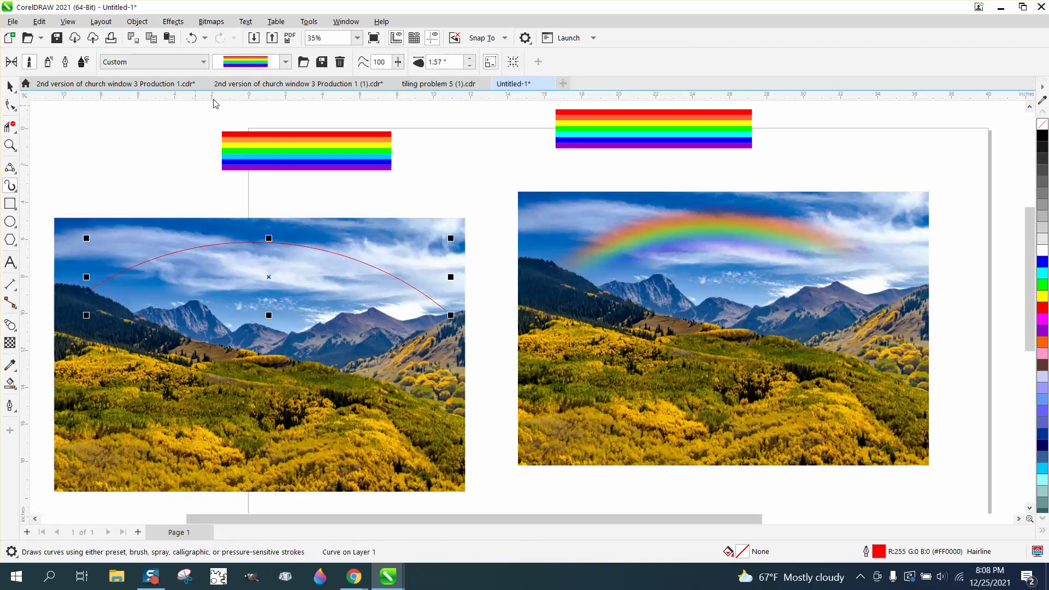
- Apply the rainbow brush to the arc at a 1.56" stroke width
click(286, 246)
click(470, 66)
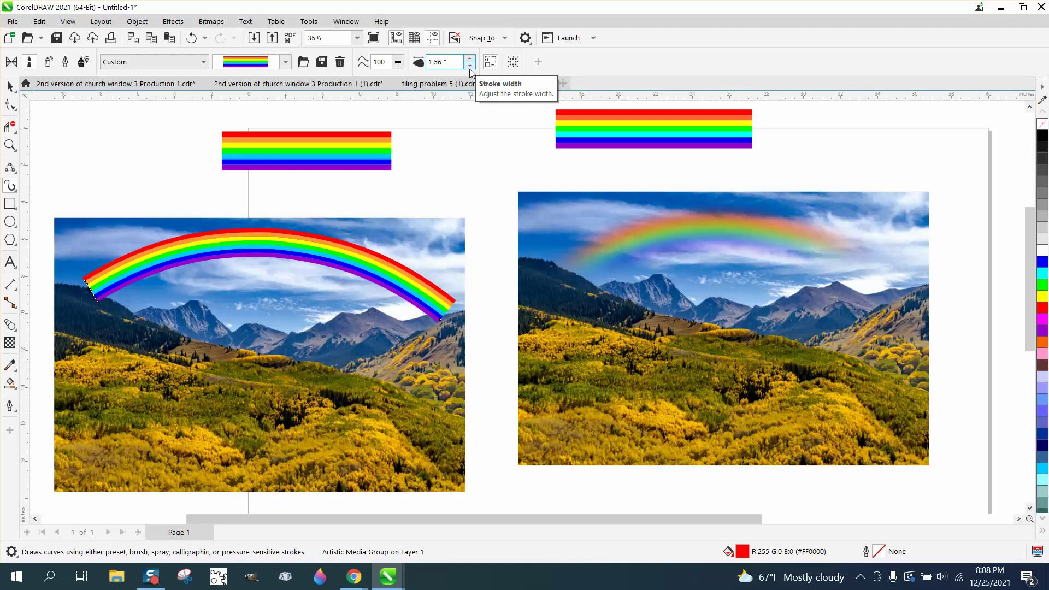
click(144, 24)
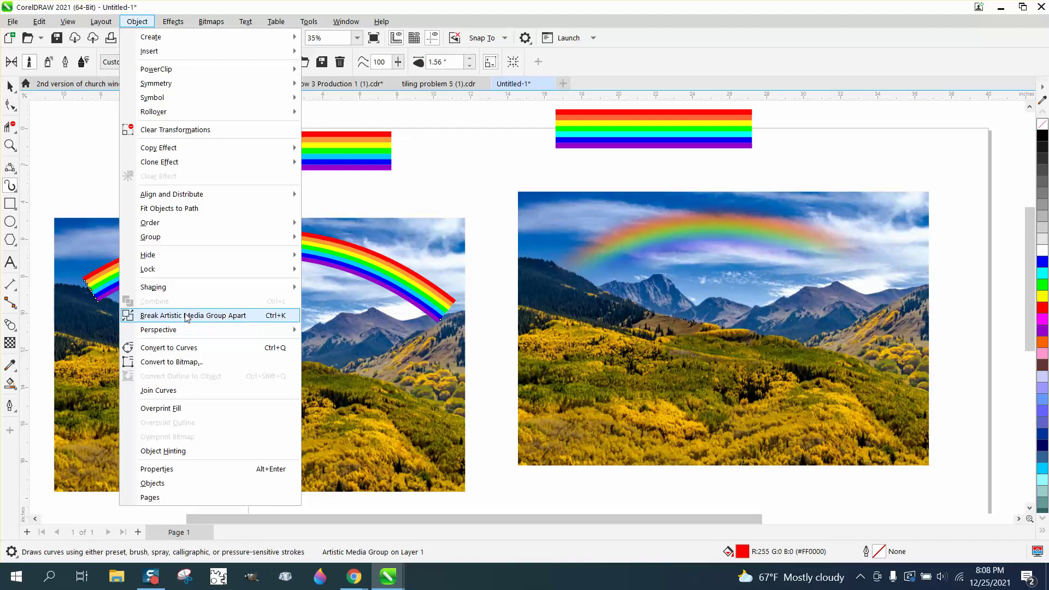
- Break the artistic media group apart and select the standalone rainbow group
click(186, 315)
click(10, 85)
key(Escape)
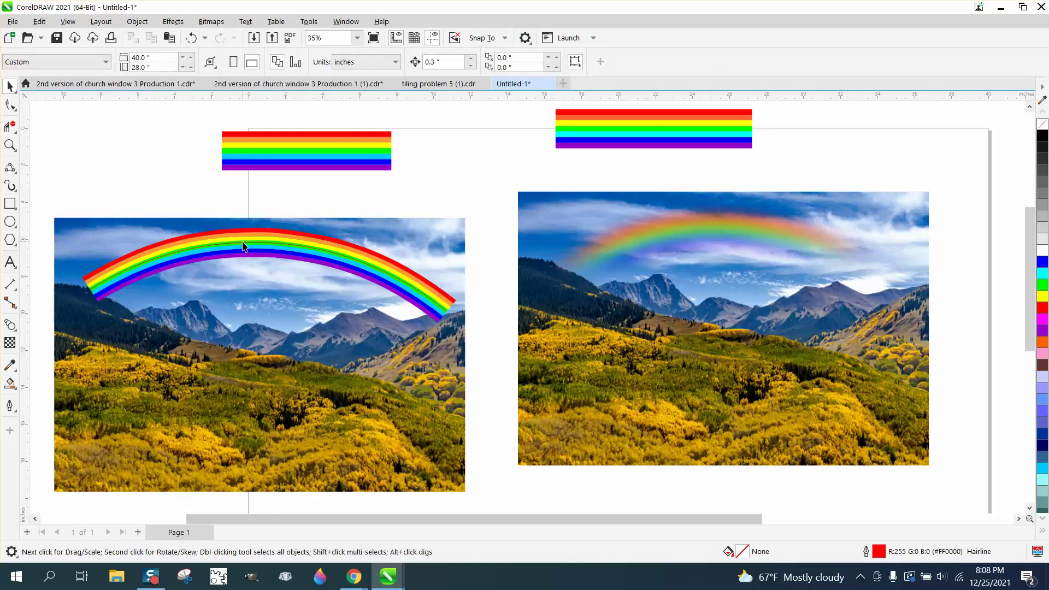
click(243, 246)
key(Escape)
click(228, 243)
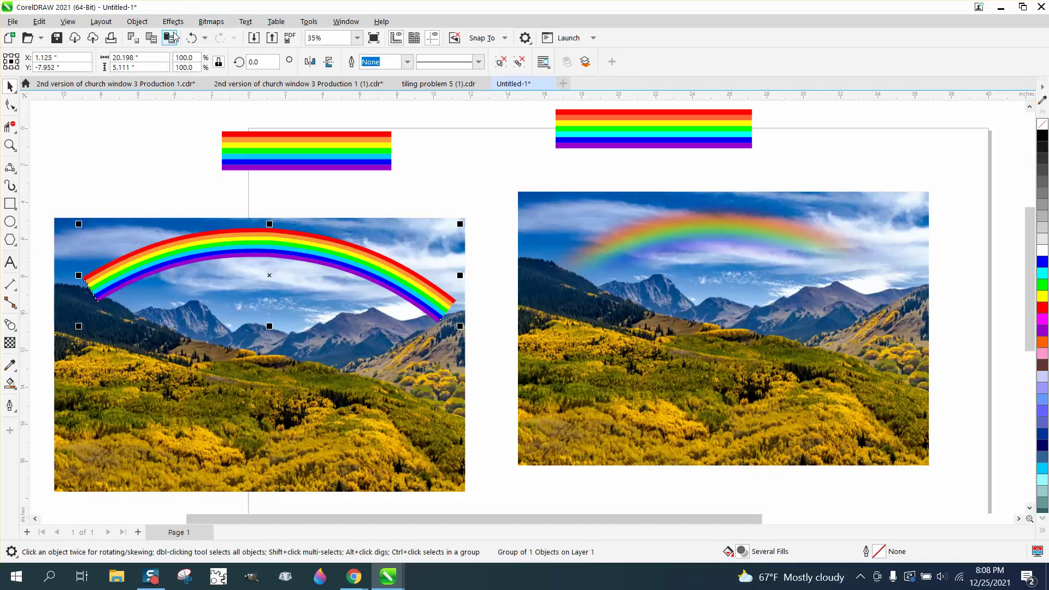
click(191, 38)
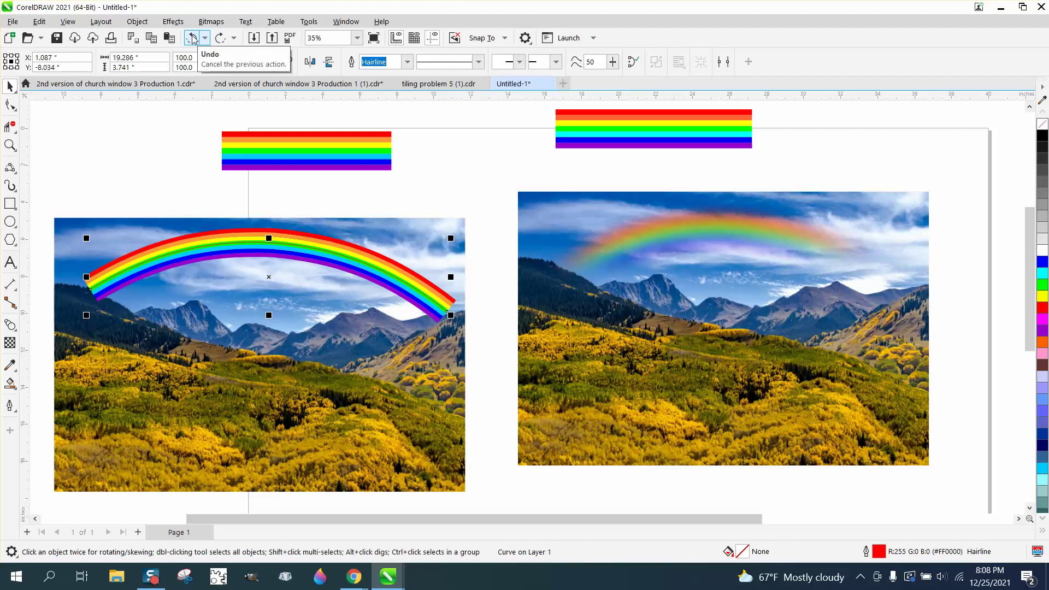
click(191, 39)
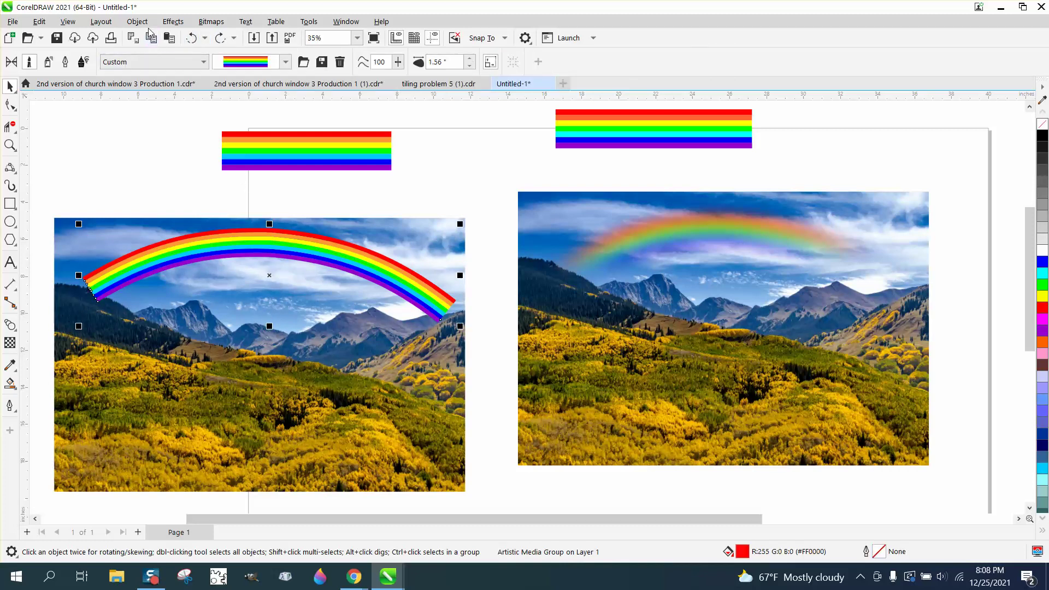
click(176, 23)
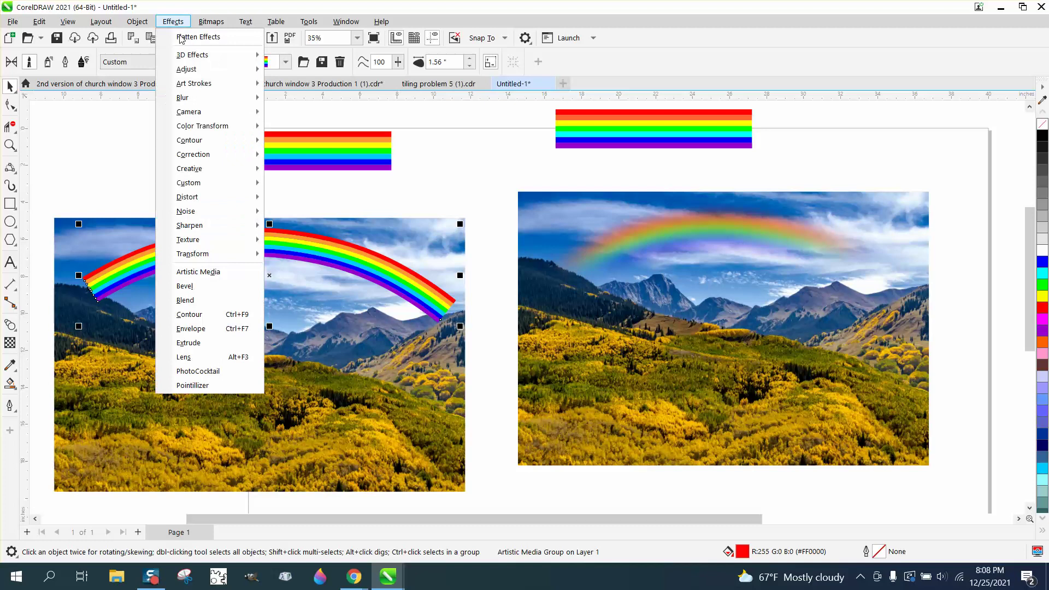
mouse_move(195, 98)
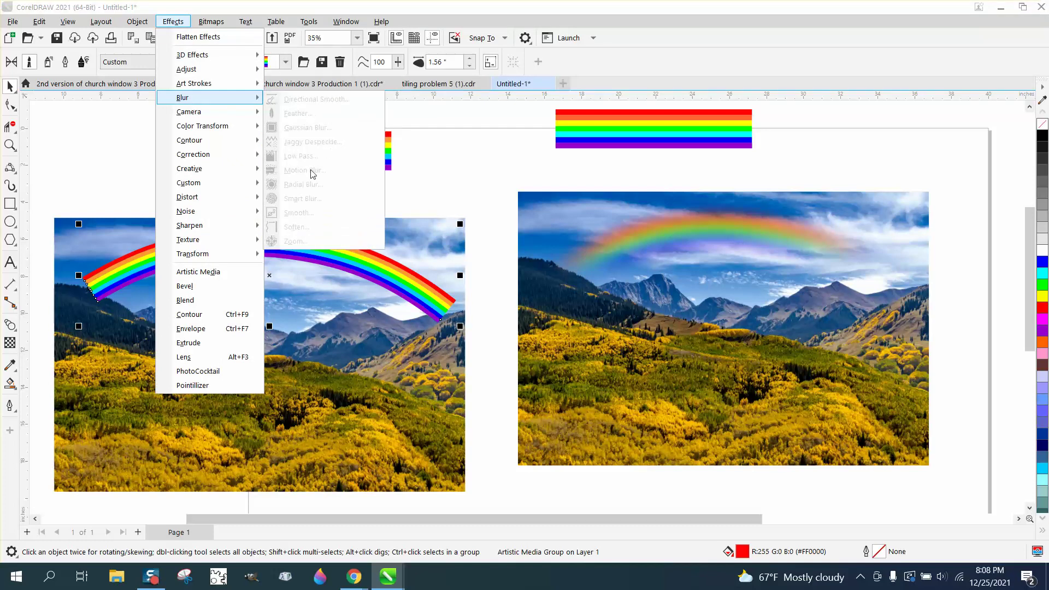
click(139, 110)
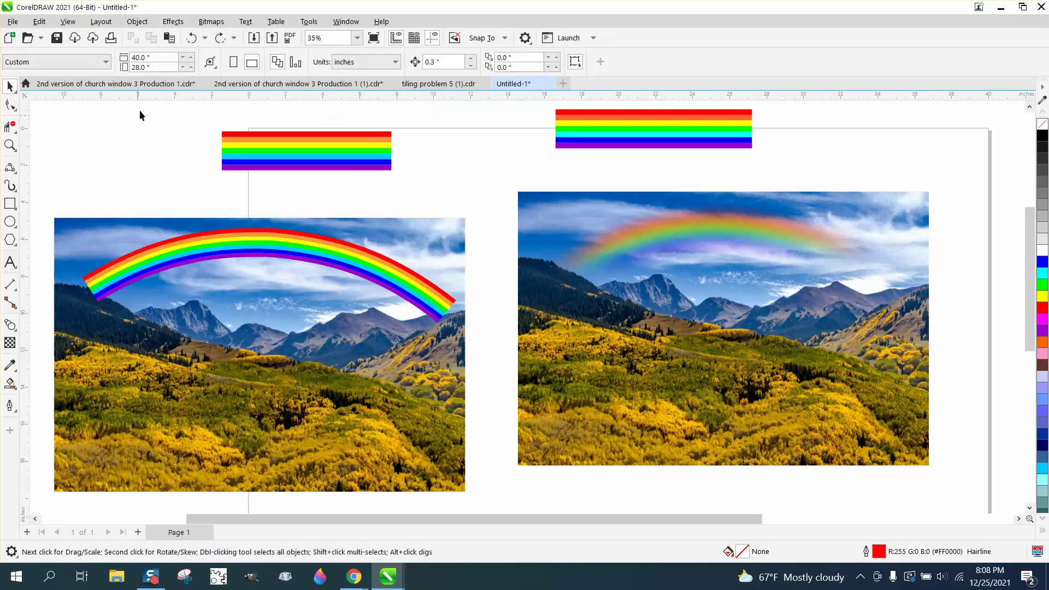
click(221, 38)
click(215, 243)
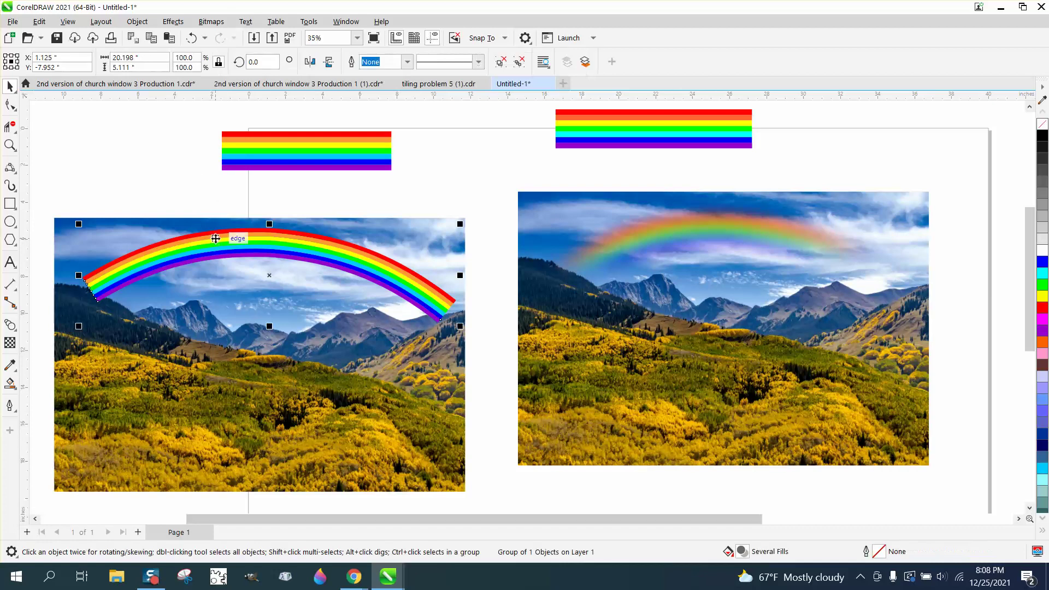
- Apply a Gaussian Blur with a 105.4-pixel radius to the rainbow
click(174, 23)
mouse_move(189, 97)
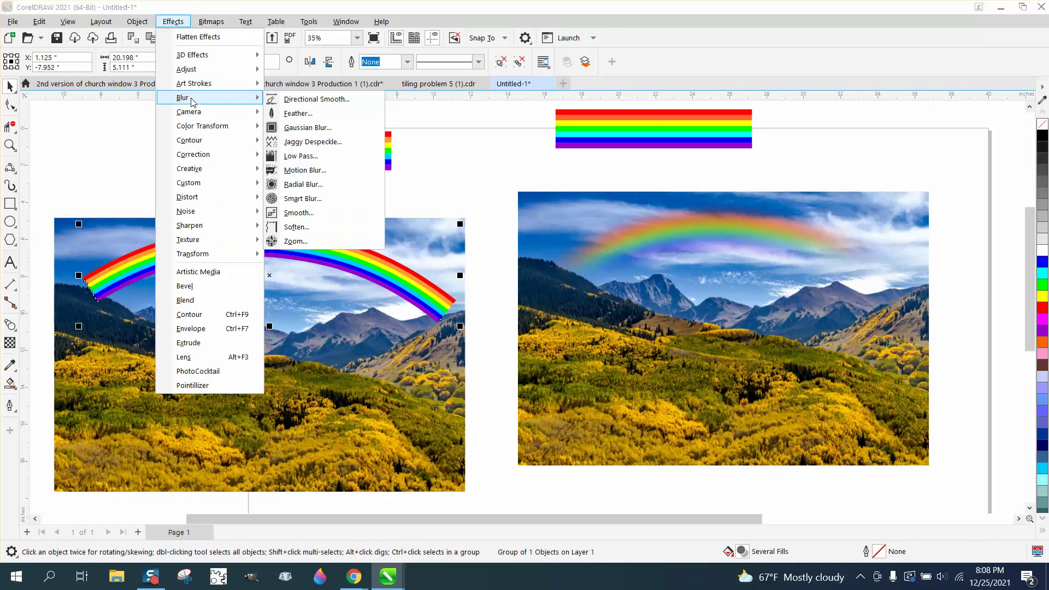
click(303, 128)
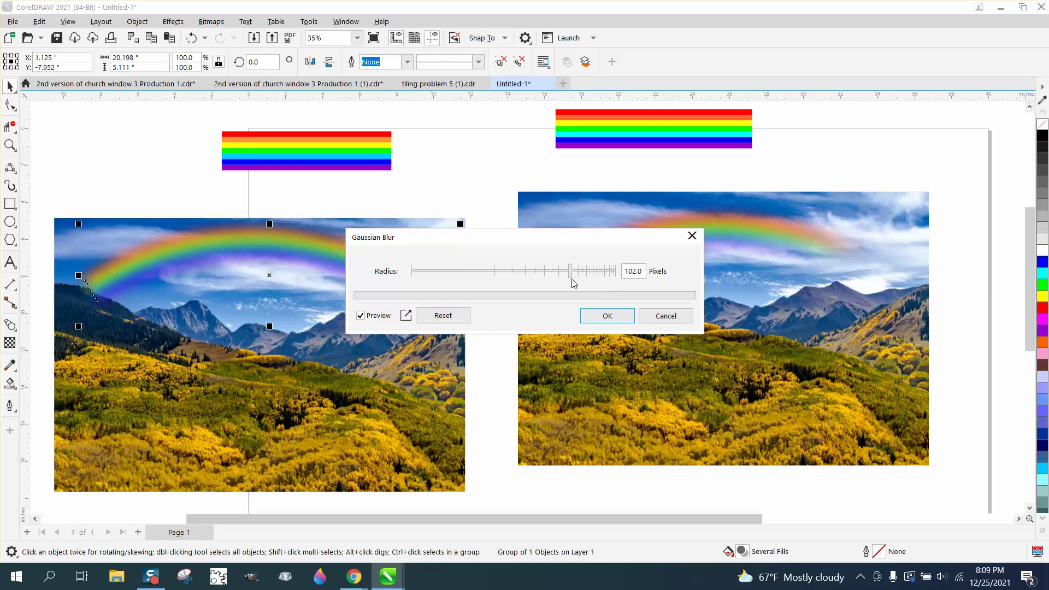
drag(571, 272, 575, 273)
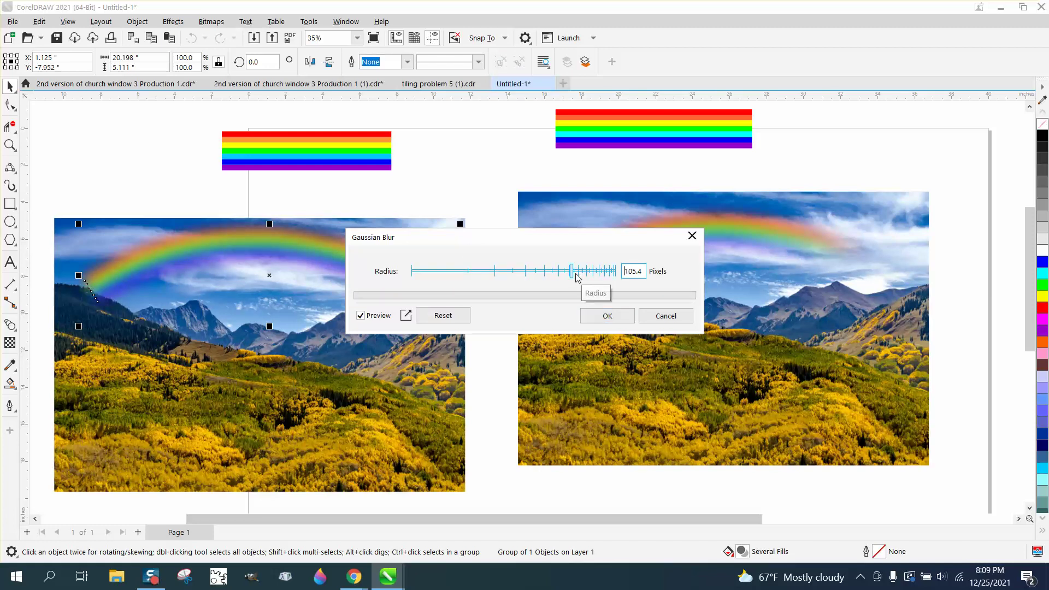
click(601, 317)
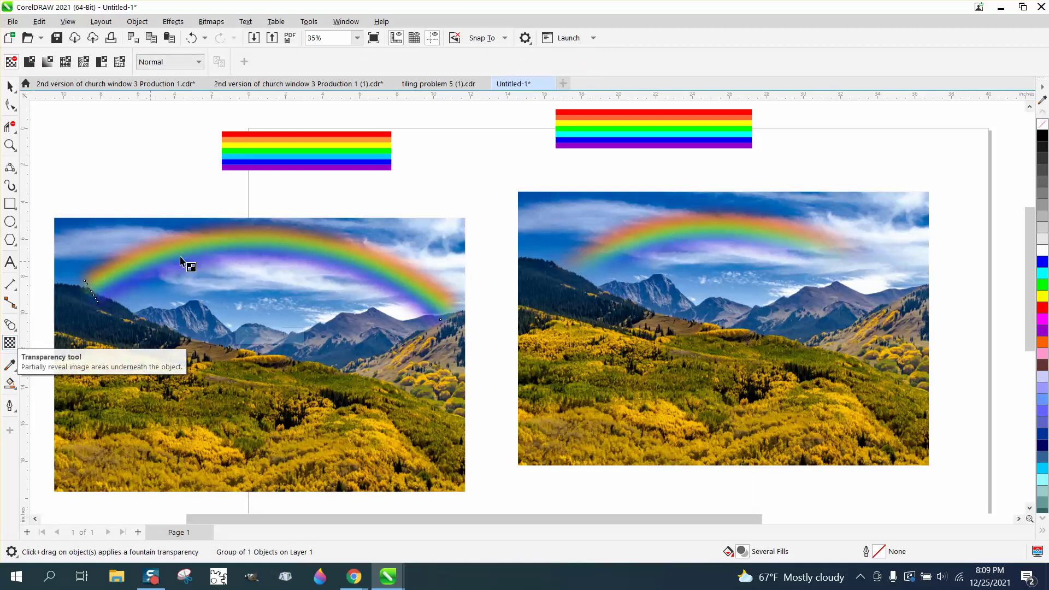
- Add a vertical fountain transparency over the rainbow and extend its fade further down
drag(263, 232, 262, 263)
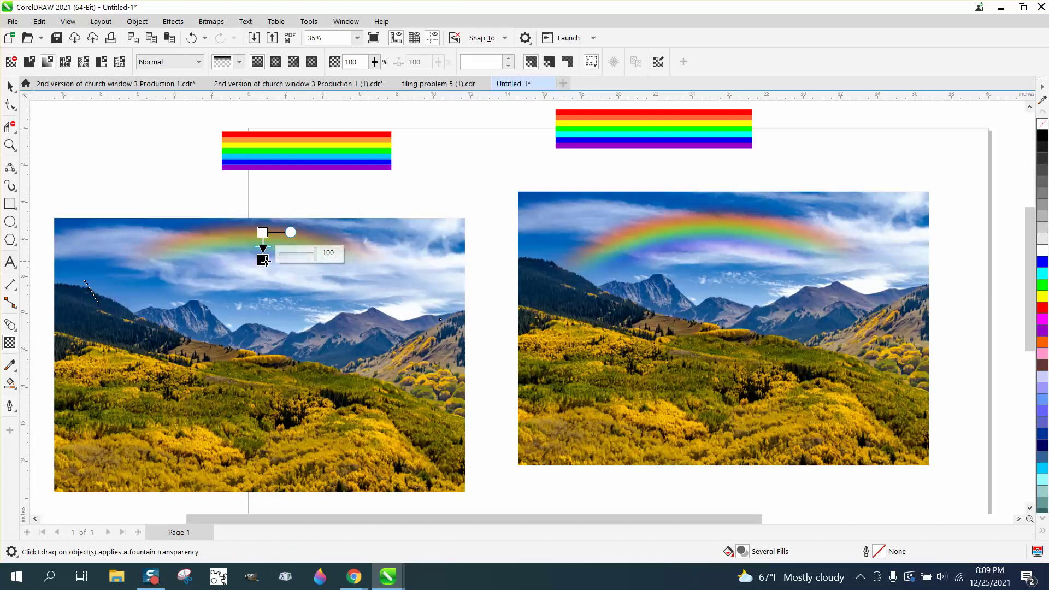
drag(262, 261, 261, 283)
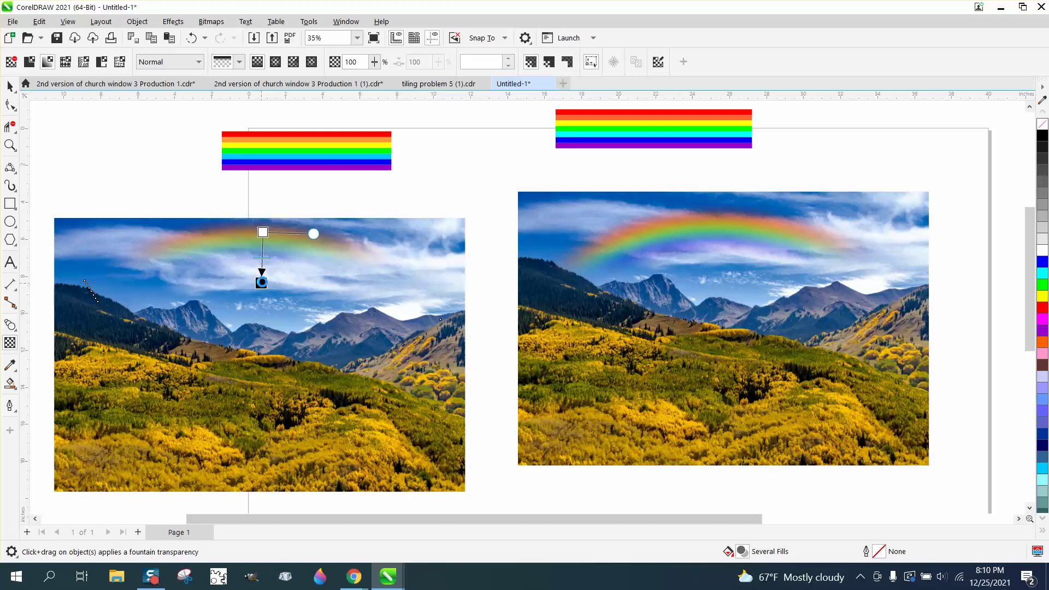
click(262, 282)
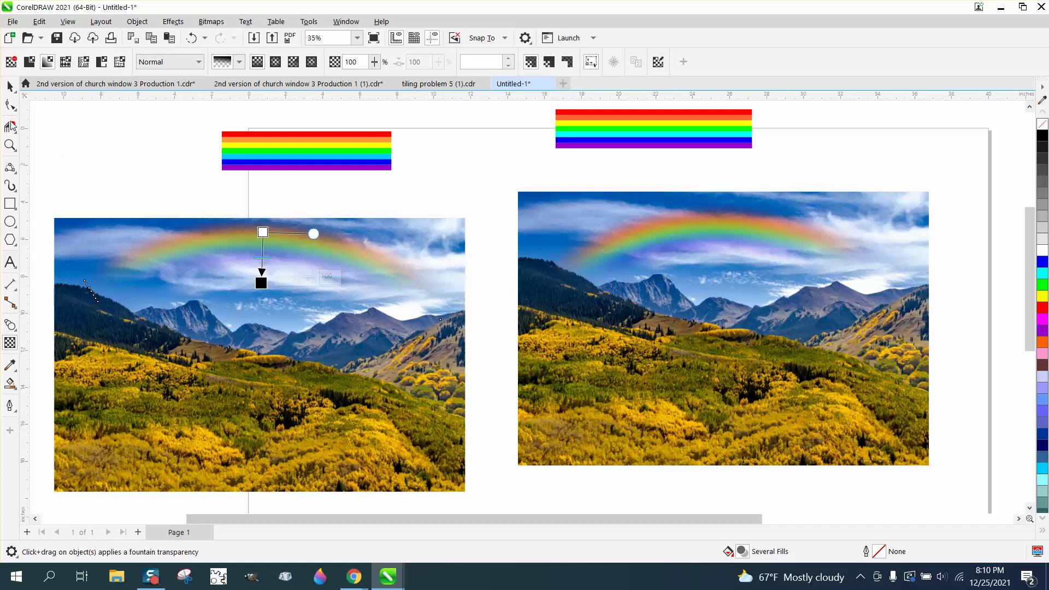
click(10, 86)
click(110, 130)
scroll(374, 345, down, 1)
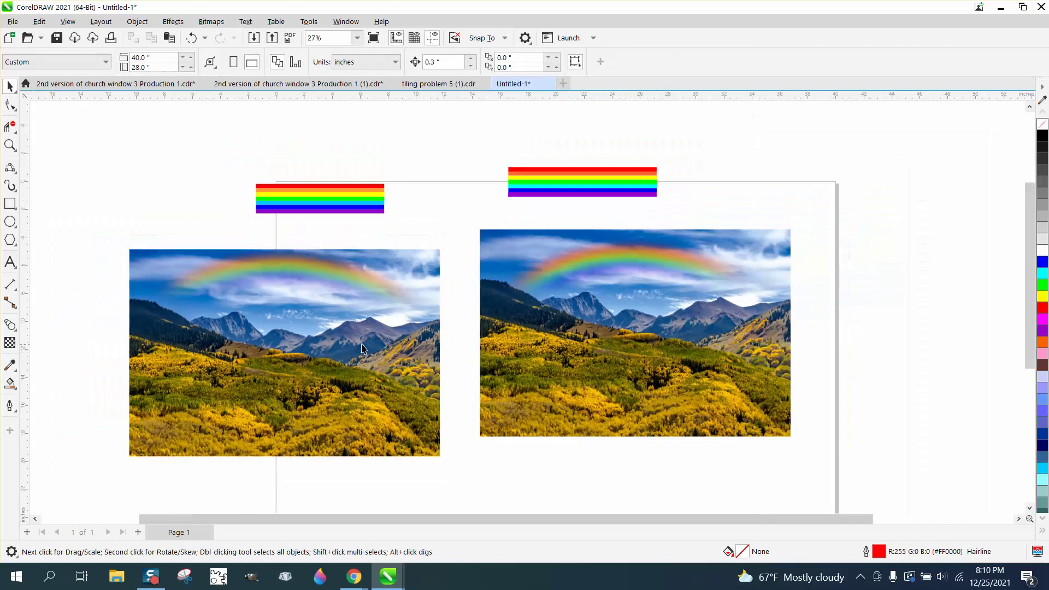
click(335, 278)
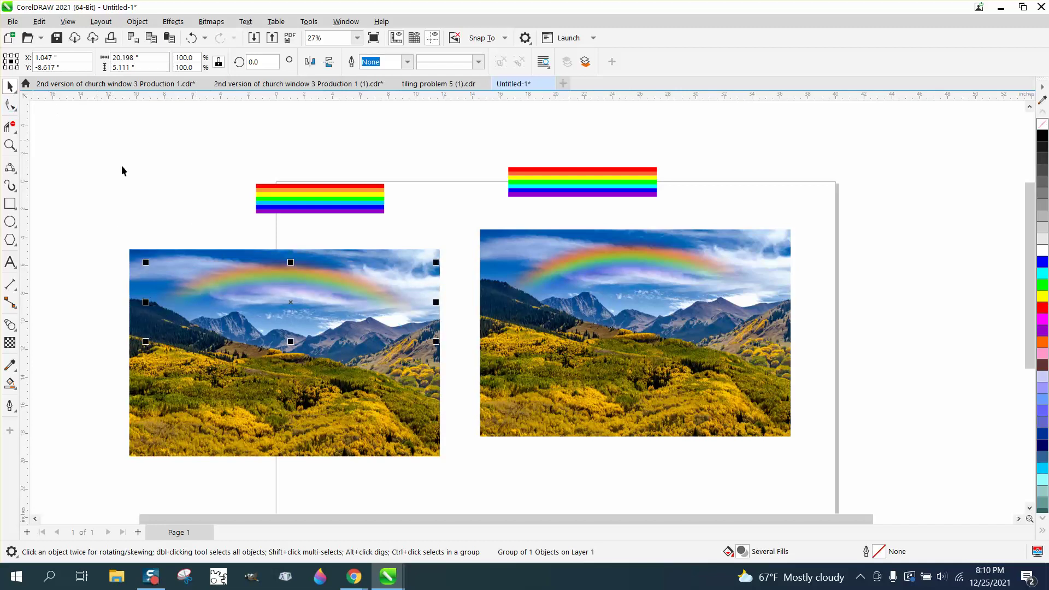
click(118, 246)
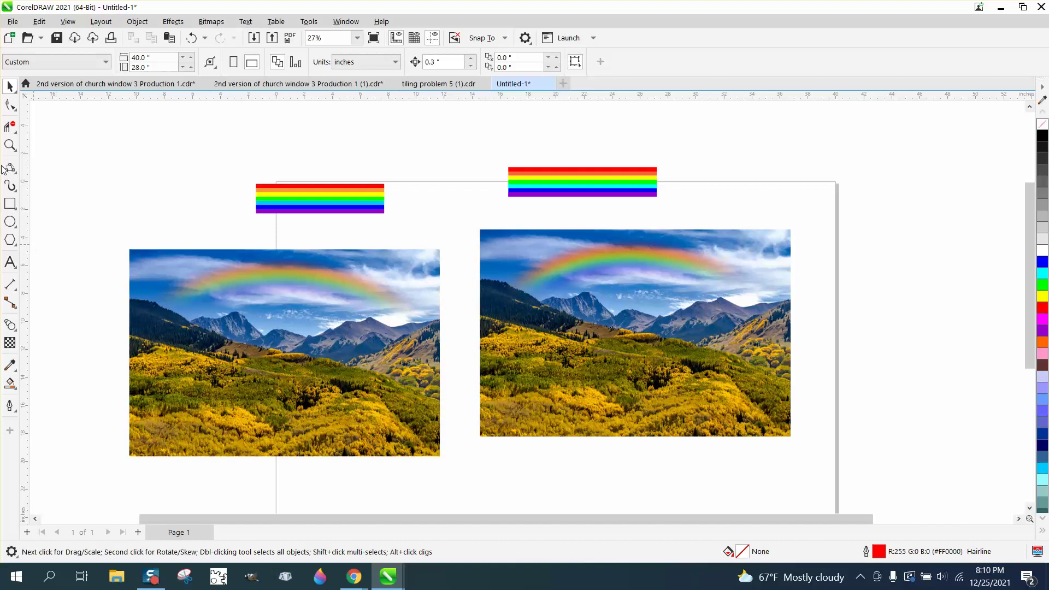
click(10, 145)
drag(110, 239, 495, 471)
scroll(297, 335, down, 2)
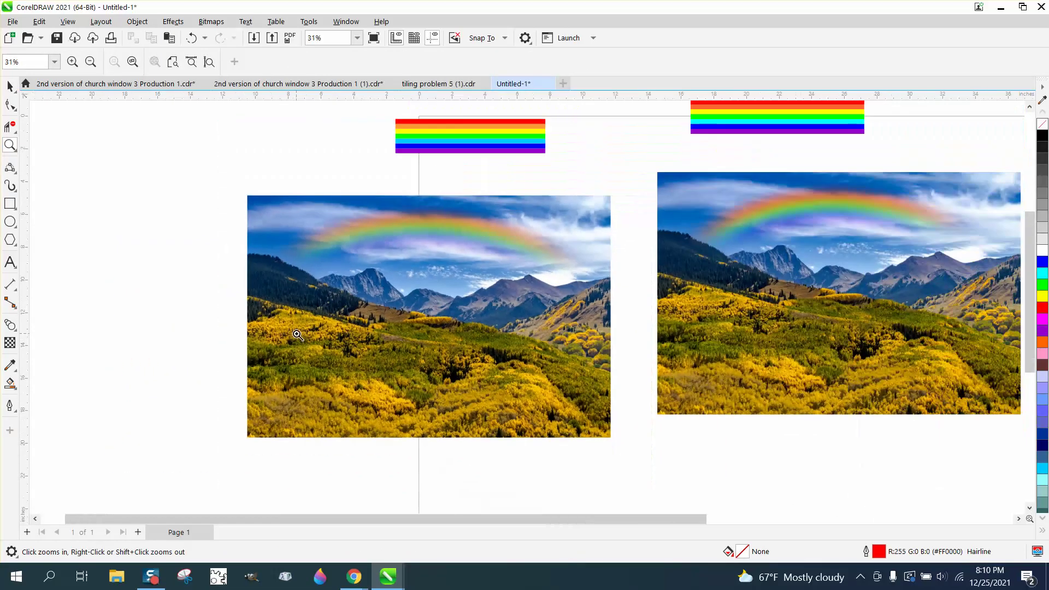
scroll(298, 334, down, 1)
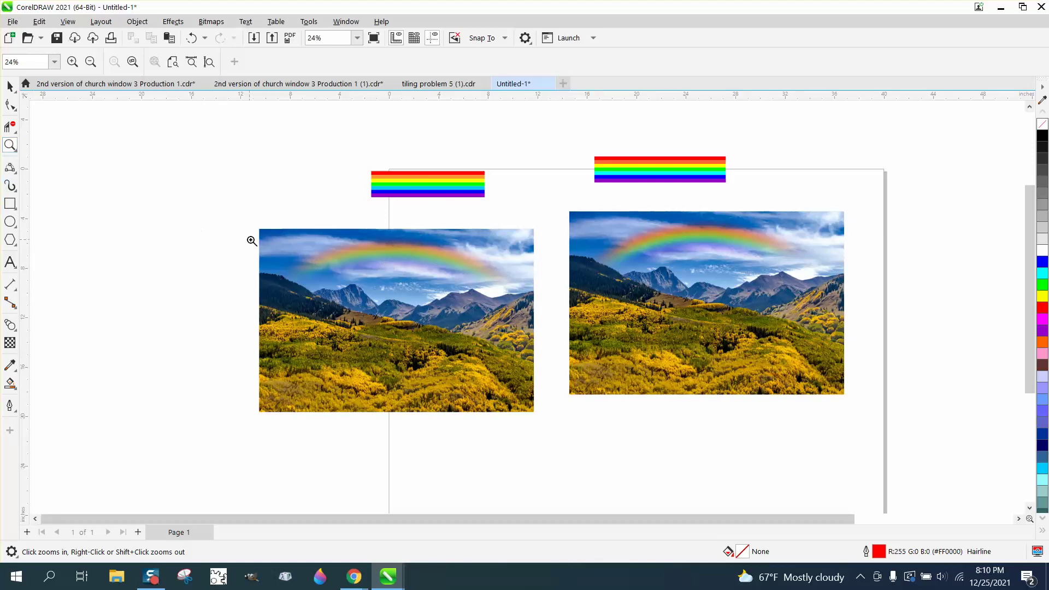
drag(253, 221, 559, 437)
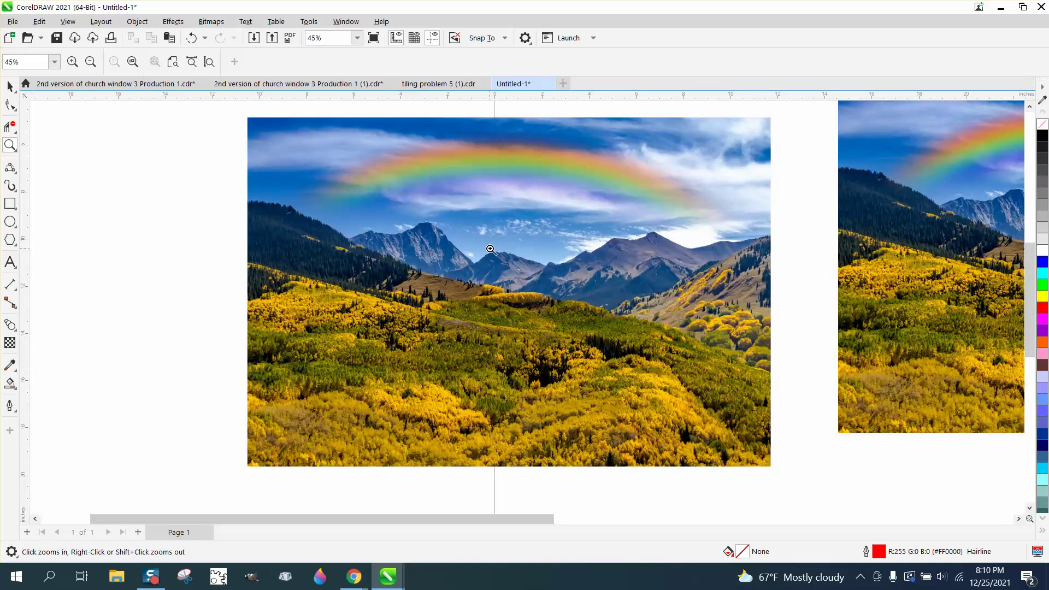
scroll(491, 249, down, 2)
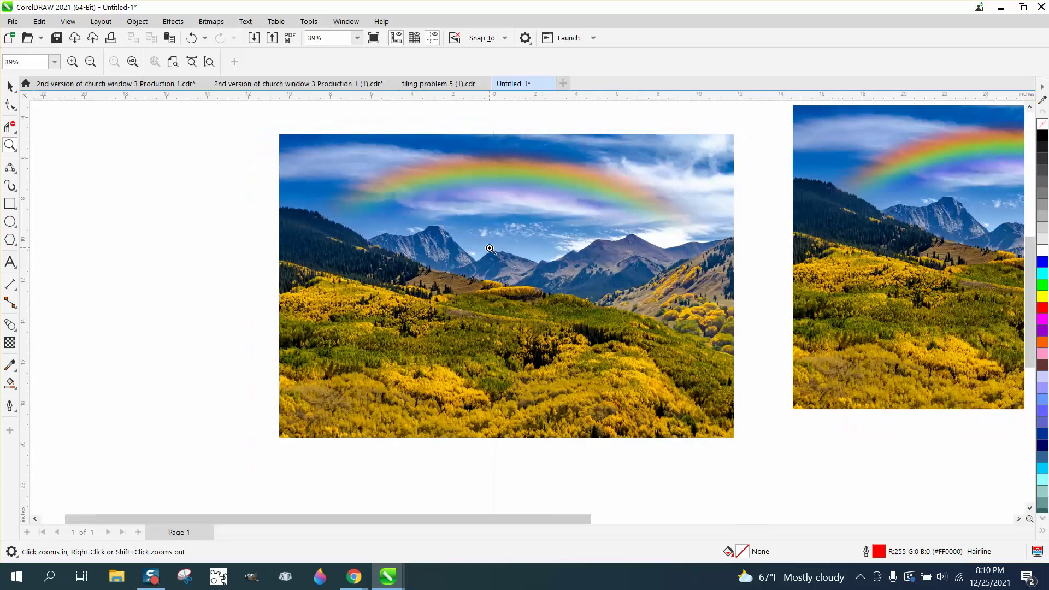